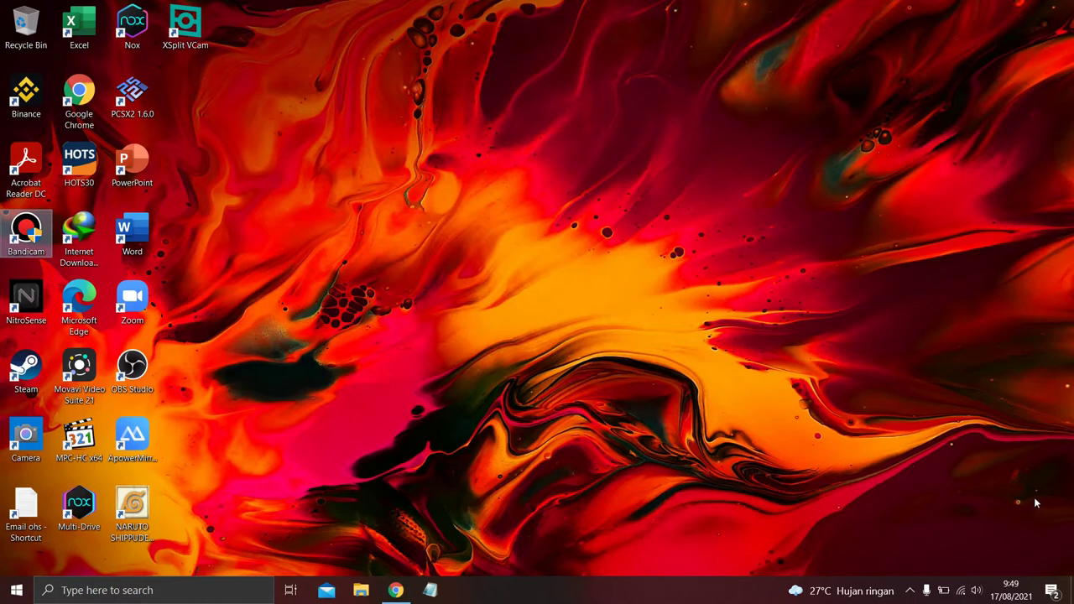
Open Seller Center in Chrome, dismiss the Free Shipping popup, and show the Campaign Tersedia list
{"action": "left_click", "coordinate": [393, 590]}
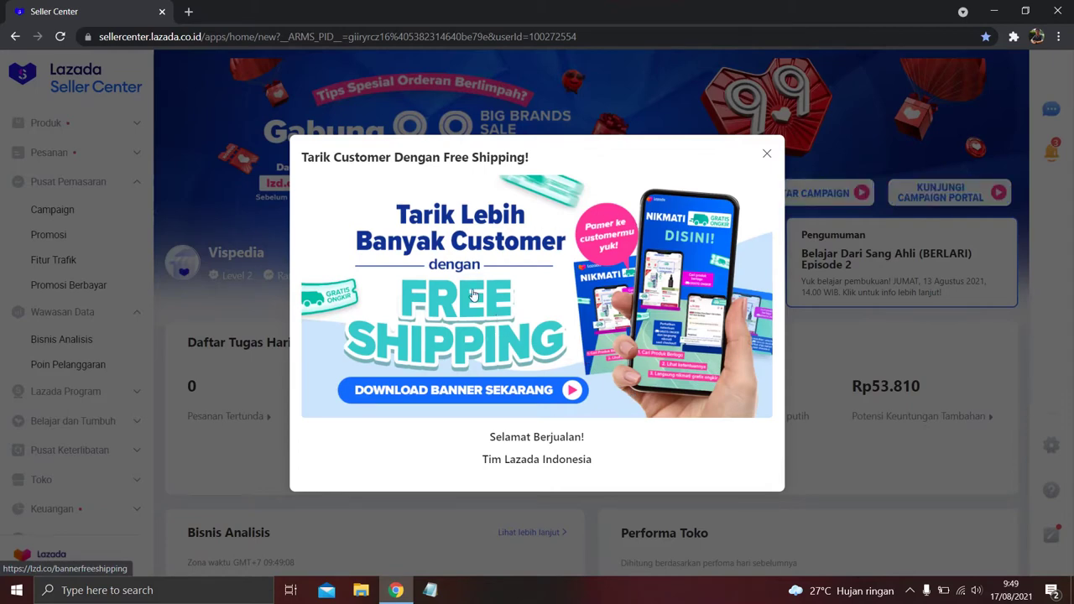
{"action": "left_click", "coordinate": [767, 157]}
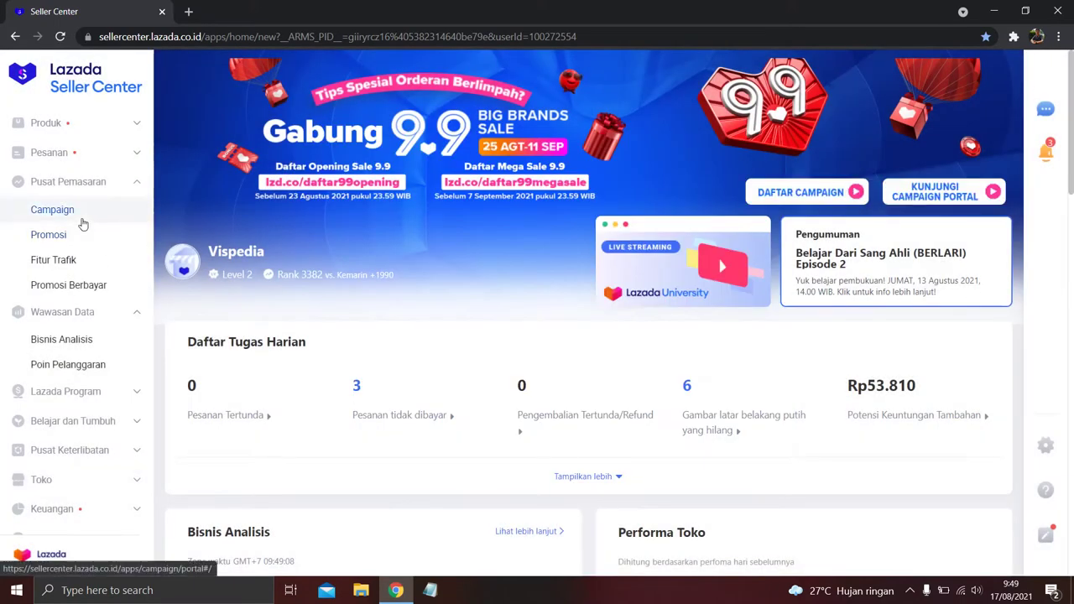
{"action": "left_click", "coordinate": [20, 220]}
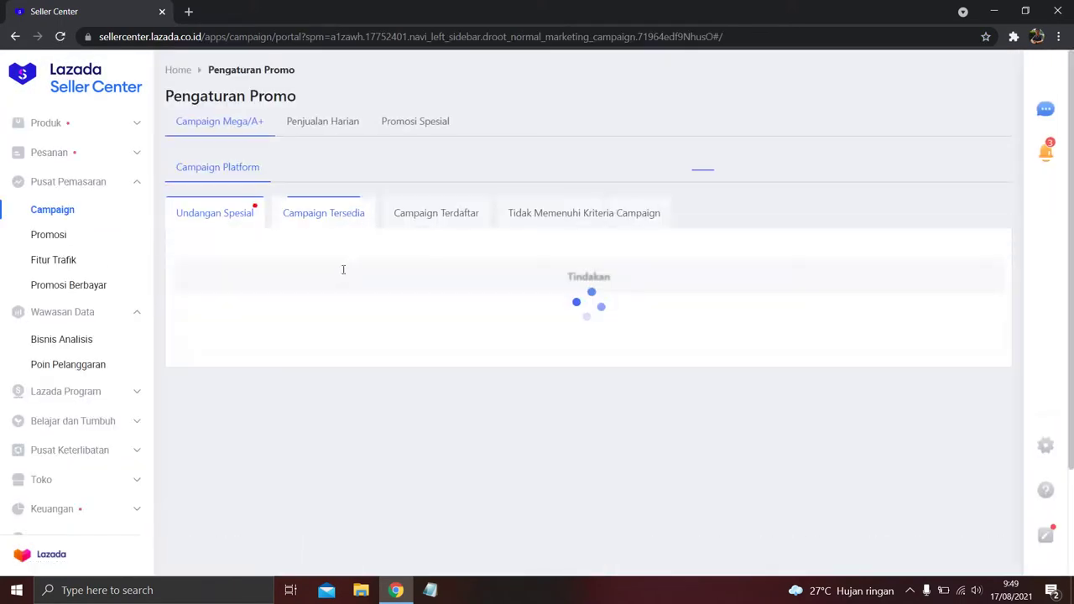
{"action": "left_click", "coordinate": [335, 215]}
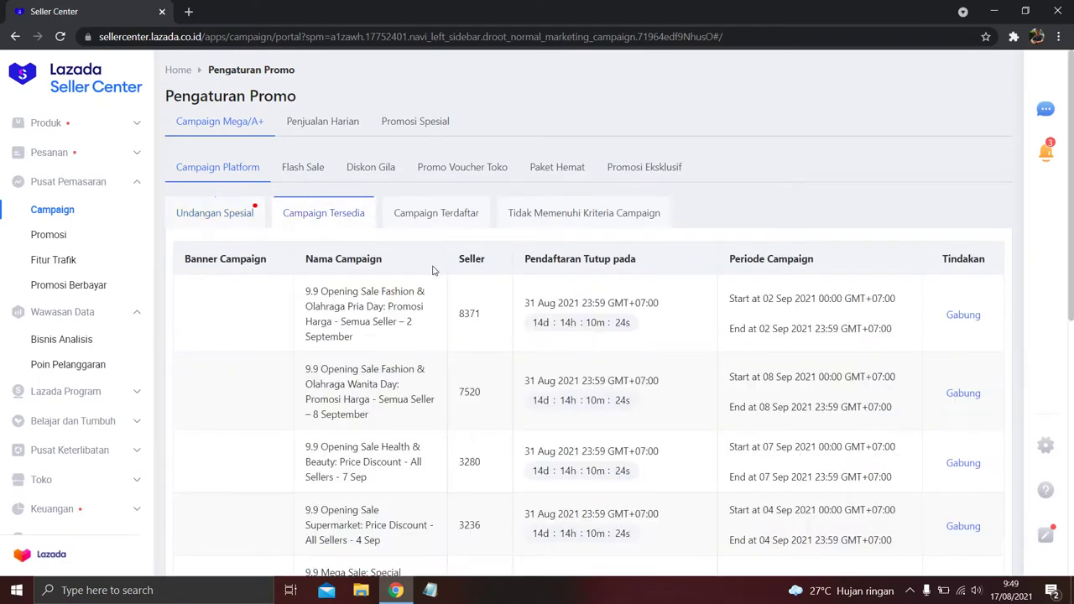
{"action": "scroll", "coordinate": [527, 445], "scroll_direction": "down", "scroll_amount": 10}
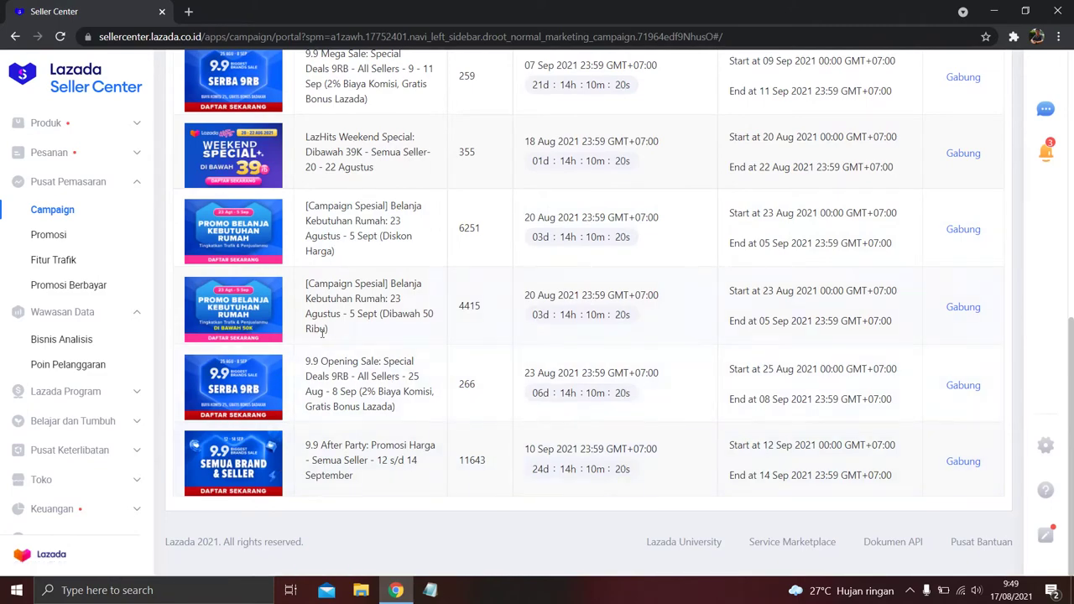
{"action": "scroll", "coordinate": [351, 466], "scroll_direction": "up", "scroll_amount": 2}
{"action": "scroll", "coordinate": [351, 466], "scroll_direction": "up", "scroll_amount": 2}
{"action": "scroll", "coordinate": [351, 466], "scroll_direction": "up", "scroll_amount": 2}
{"action": "scroll", "coordinate": [351, 465], "scroll_direction": "up", "scroll_amount": 2}
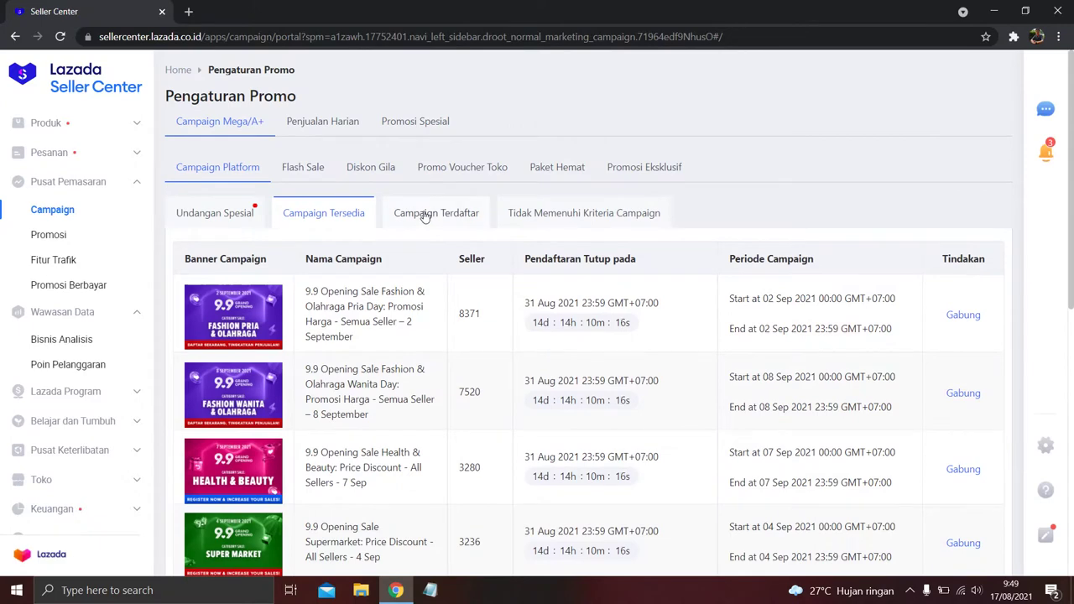
Open the product details of the registered 9.9 Mega Sale: Promosi Harga campaign under Campaign Terdaftar
{"action": "left_click", "coordinate": [415, 213]}
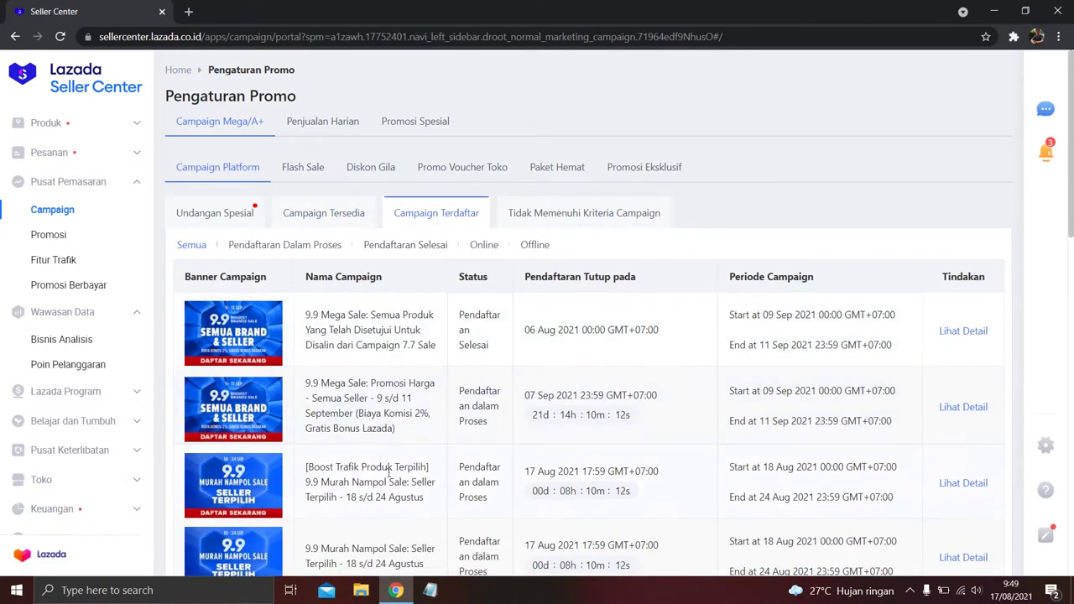
{"action": "scroll", "coordinate": [395, 466], "scroll_direction": "down", "scroll_amount": 1}
{"action": "scroll", "coordinate": [370, 453], "scroll_direction": "down", "scroll_amount": 2}
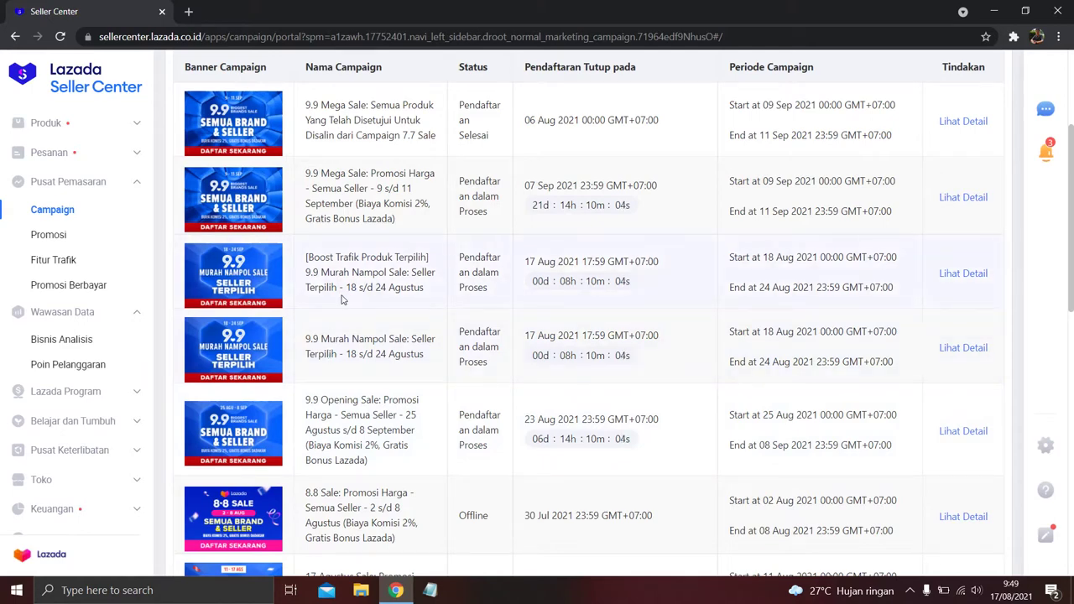
{"action": "scroll", "coordinate": [342, 300], "scroll_direction": "up", "scroll_amount": 1}
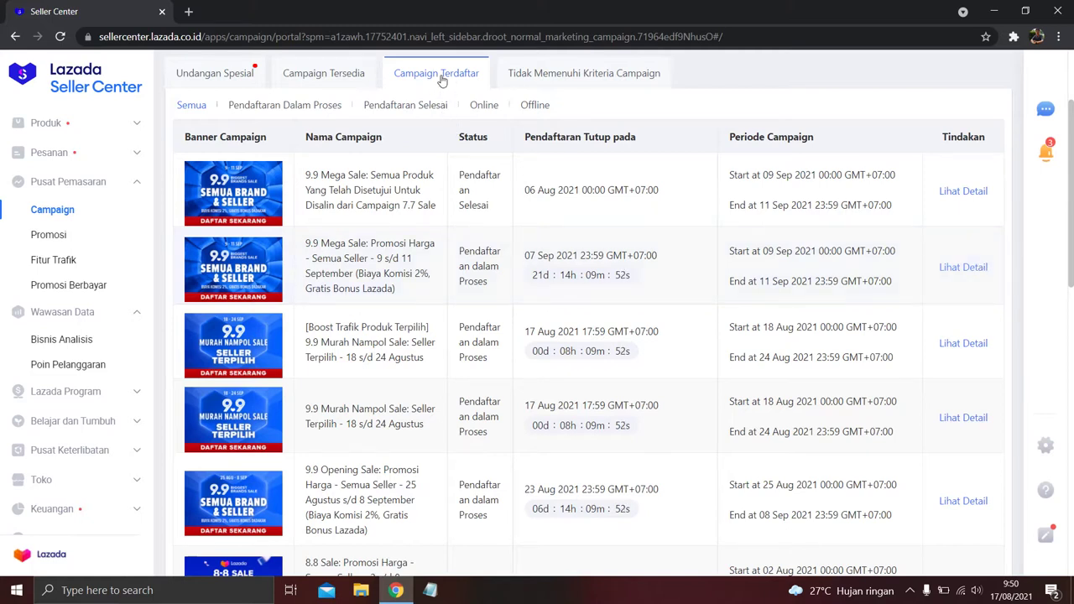
{"action": "left_click", "coordinate": [964, 268]}
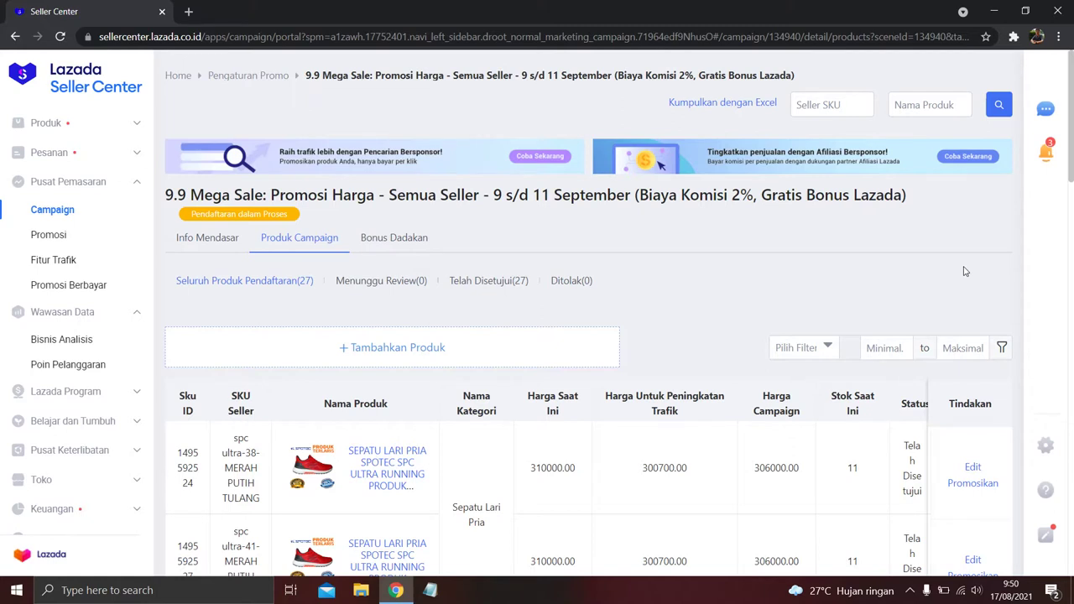
Export the 9.9 Mega Sale products with Export Excel, download the newest file, and open it in Excel
{"action": "right_click", "coordinate": [728, 151]}
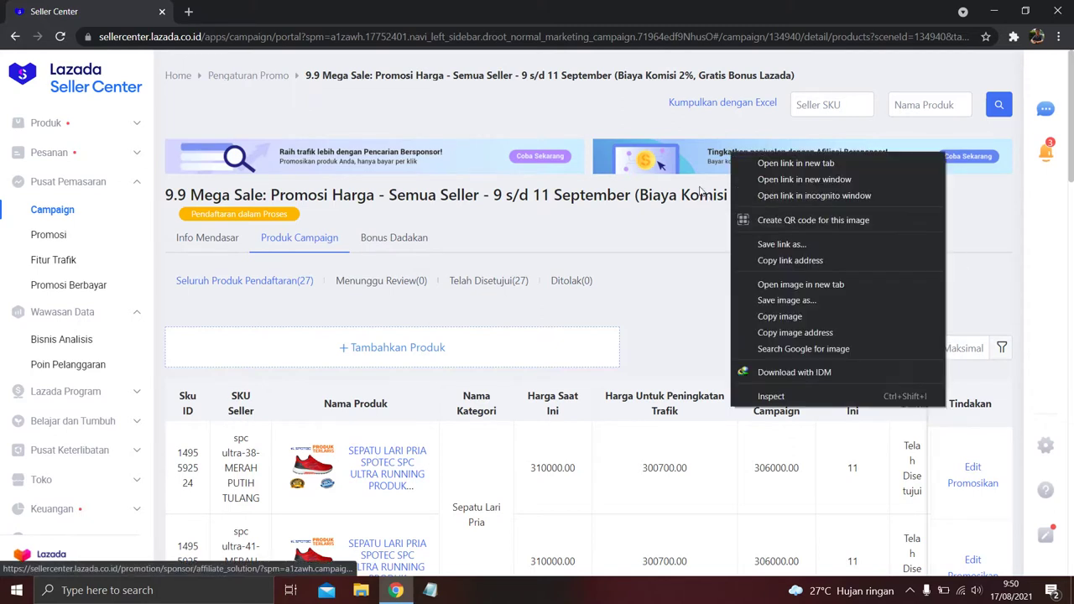
{"action": "left_click", "coordinate": [722, 102]}
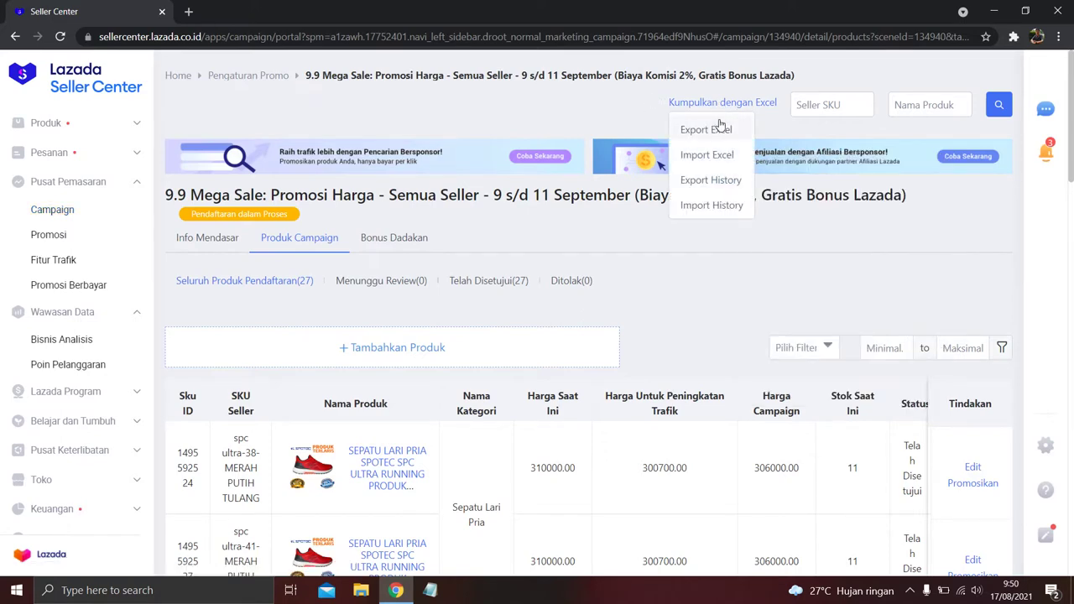
{"action": "left_click", "coordinate": [721, 130]}
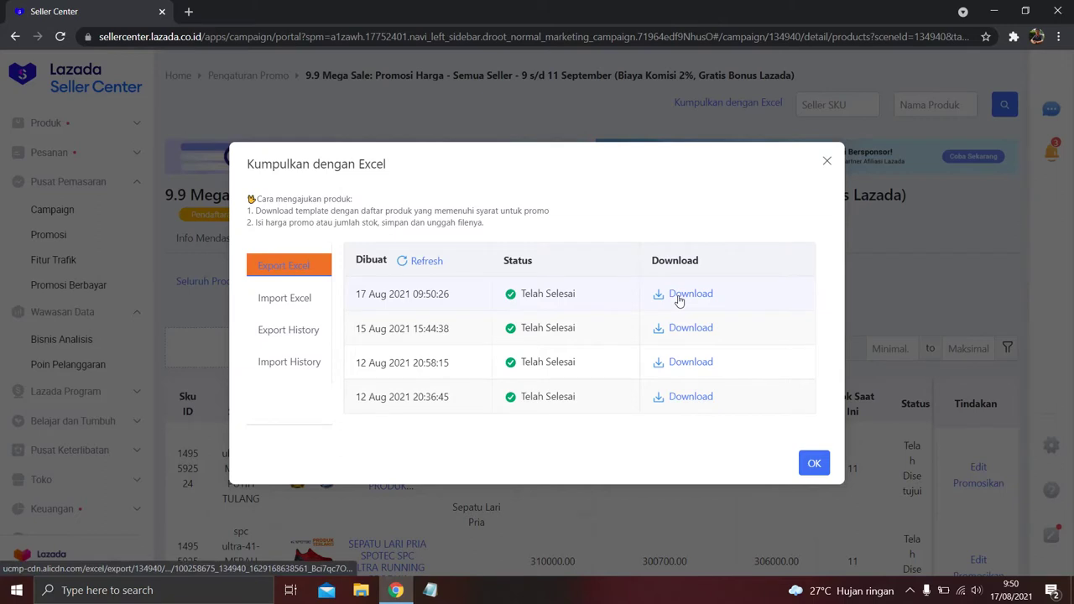
{"action": "left_click", "coordinate": [694, 295]}
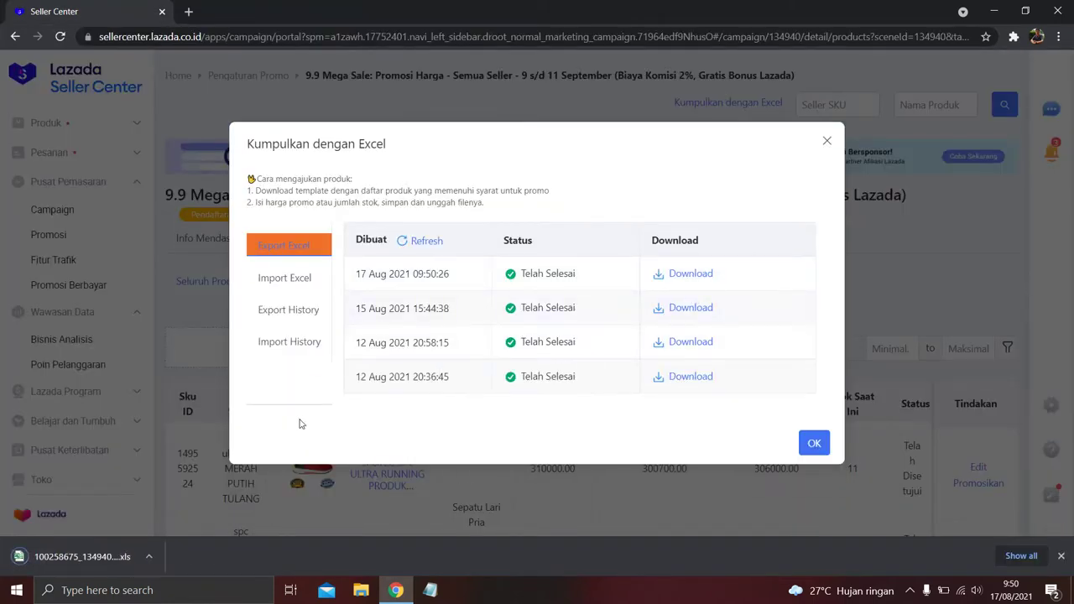
{"action": "right_click", "coordinate": [131, 556]}
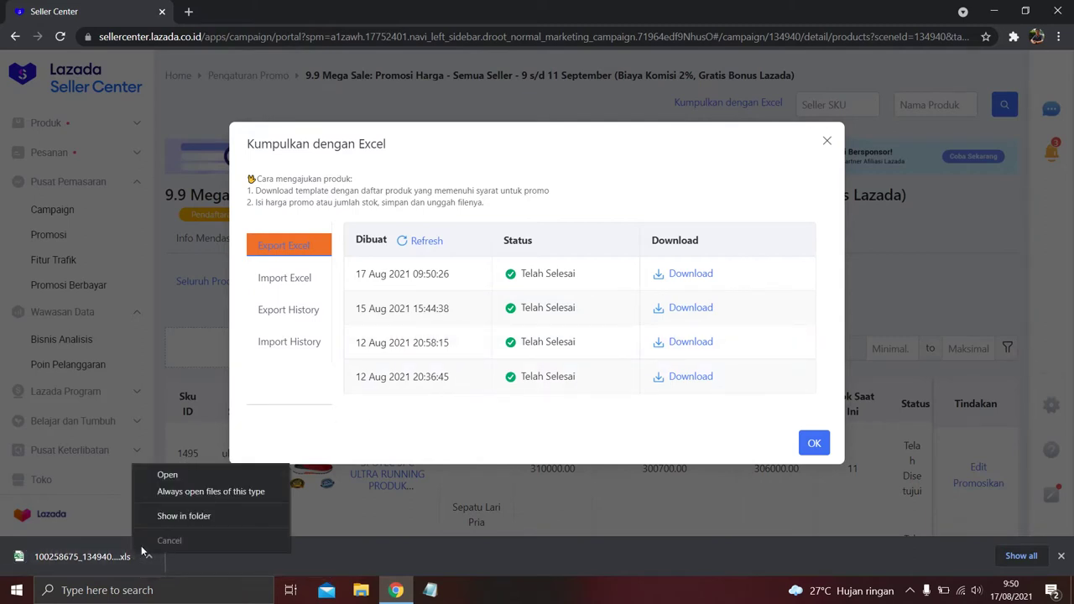
{"action": "left_click", "coordinate": [219, 475]}
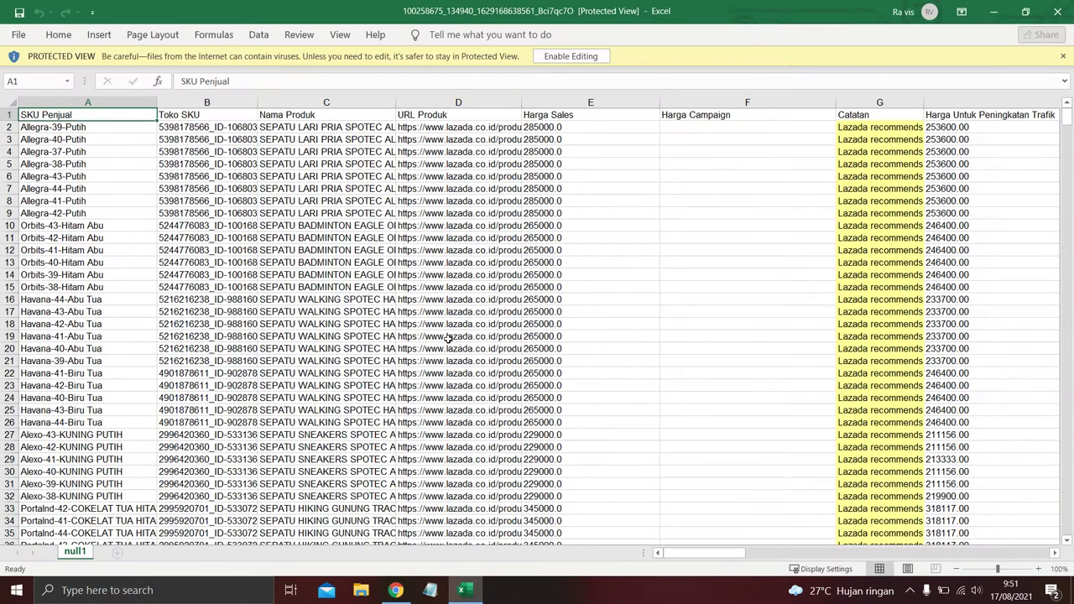
Enable editing on the downloaded campaign workbook
{"action": "scroll", "coordinate": [489, 250], "scroll_direction": "down", "scroll_amount": 1}
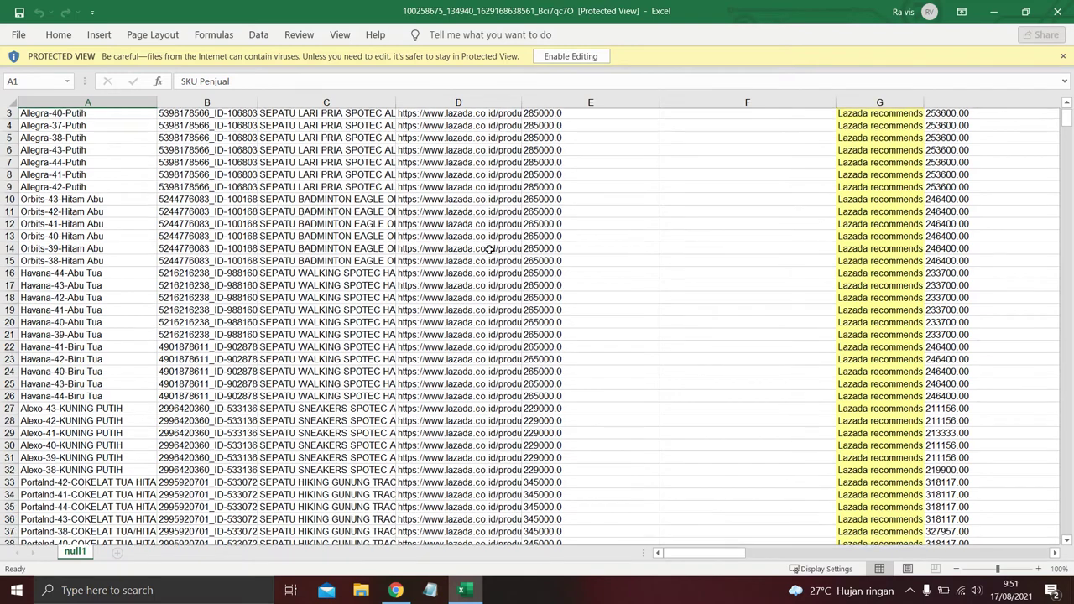
{"action": "scroll", "coordinate": [489, 250], "scroll_direction": "up", "scroll_amount": 1}
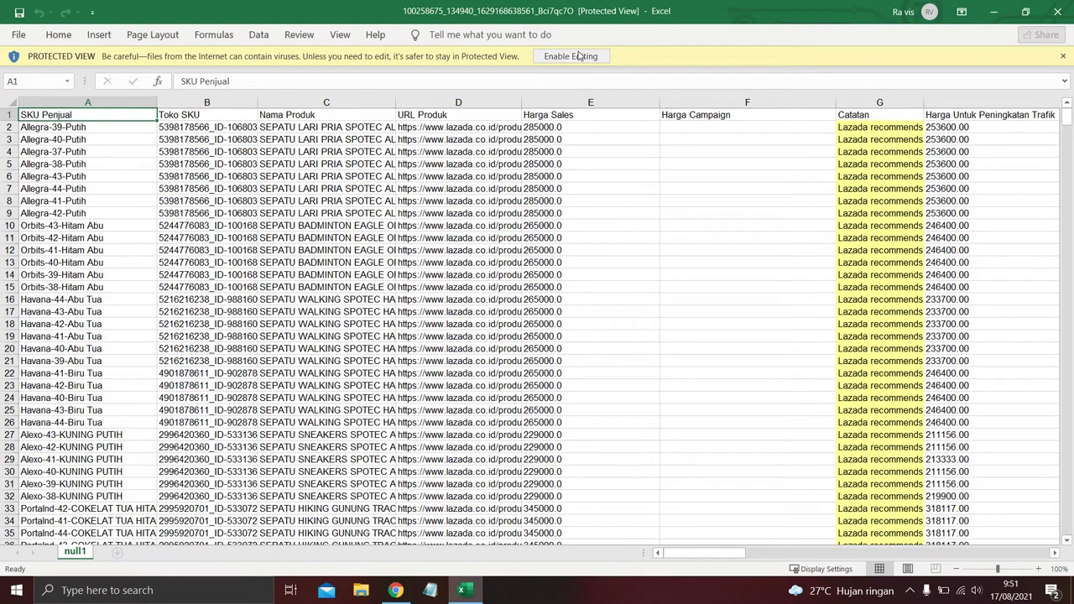
{"action": "left_click", "coordinate": [570, 56]}
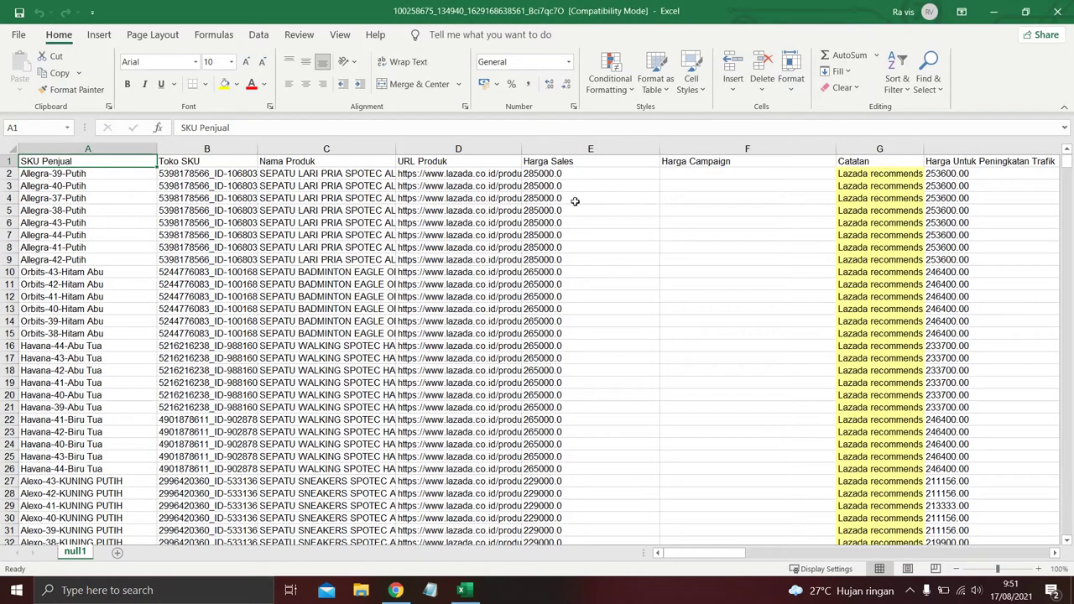
Narrow the Harga Sales, Harga Campaign, Harga Untuk Peningkatan Trafik and Harga Disarankan columns
{"action": "left_click_drag", "start_coordinate": [704, 555], "coordinate": [767, 560]}
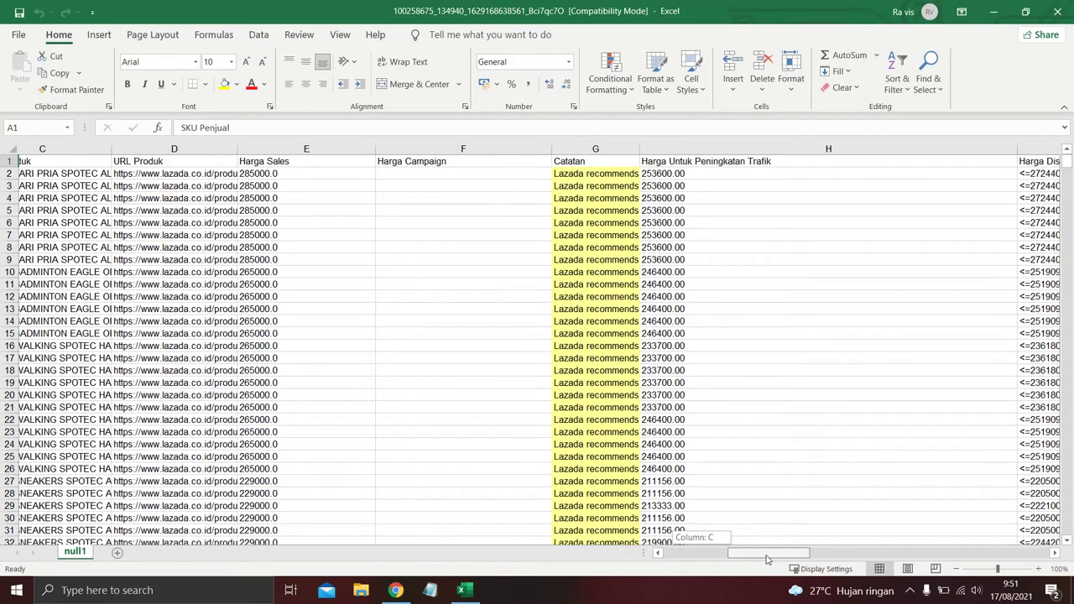
{"action": "left_click_drag", "start_coordinate": [767, 560], "coordinate": [773, 560]}
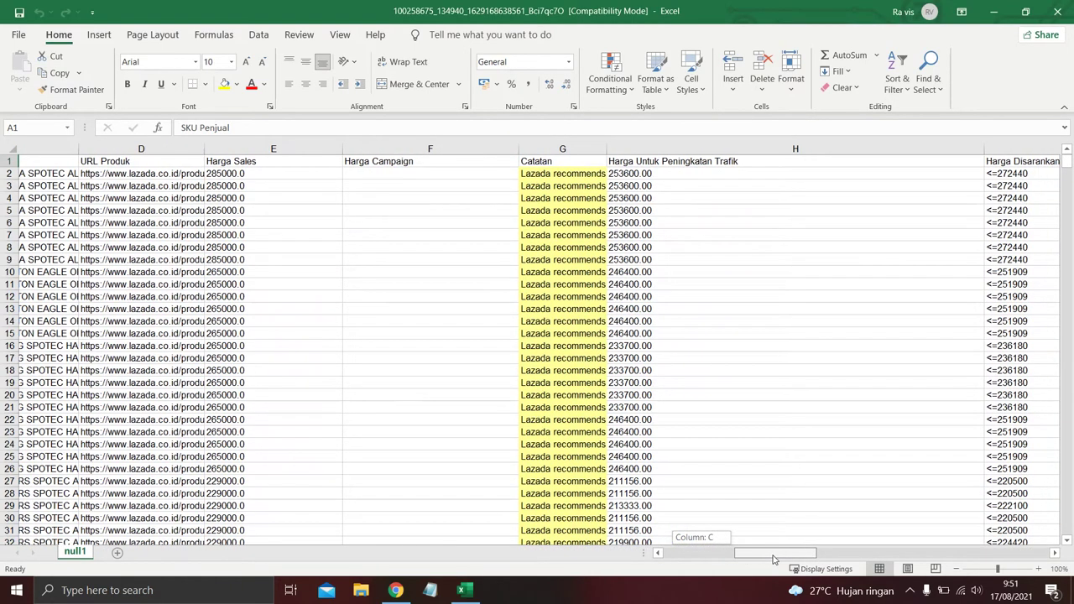
{"action": "left_click_drag", "start_coordinate": [773, 559], "coordinate": [785, 560]}
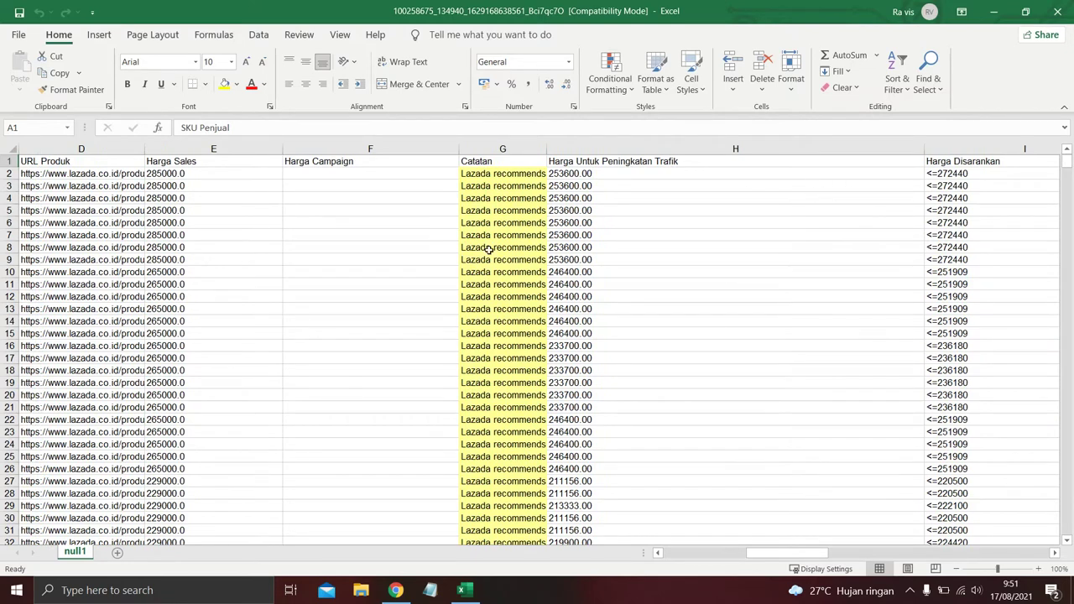
{"action": "left_click_drag", "start_coordinate": [460, 148], "coordinate": [427, 149]}
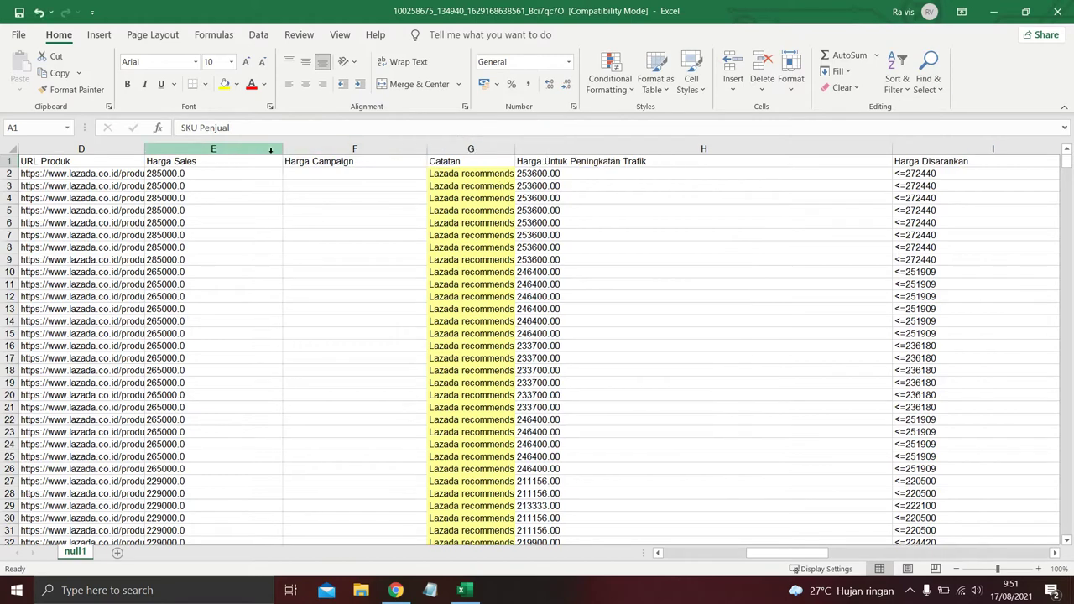
{"action": "left_click_drag", "start_coordinate": [283, 149], "coordinate": [213, 149]}
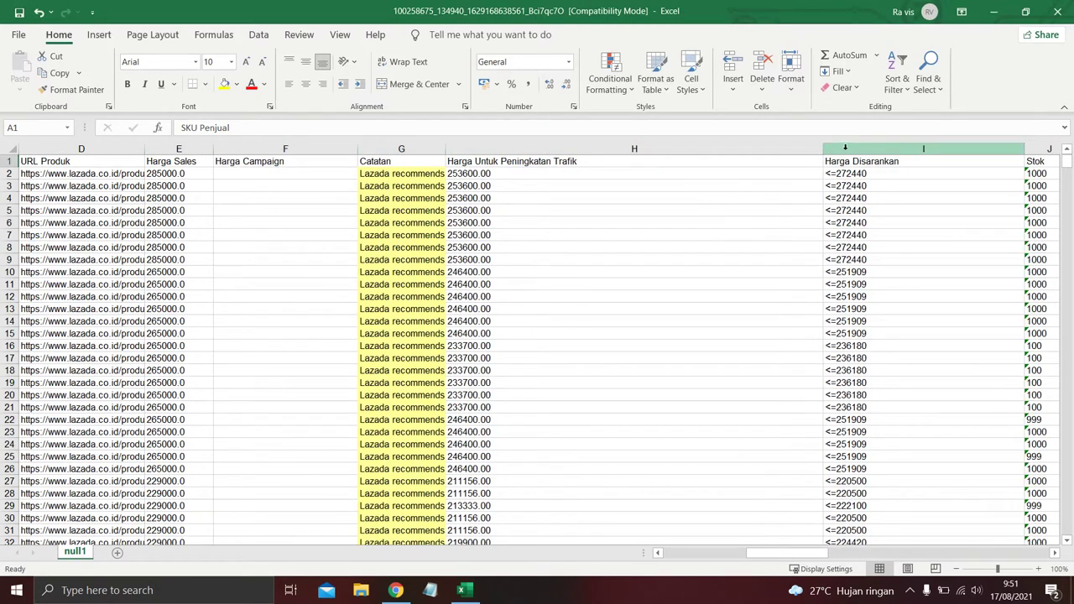
{"action": "left_click_drag", "start_coordinate": [775, 158], "coordinate": [774, 158]}
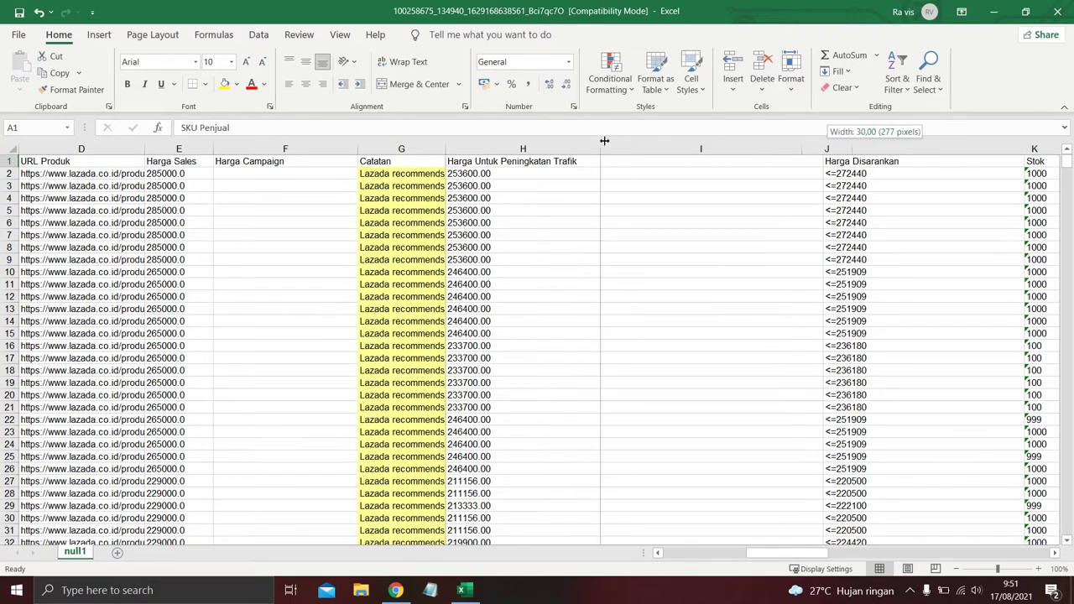
{"action": "left_click_drag", "start_coordinate": [611, 148], "coordinate": [601, 148]}
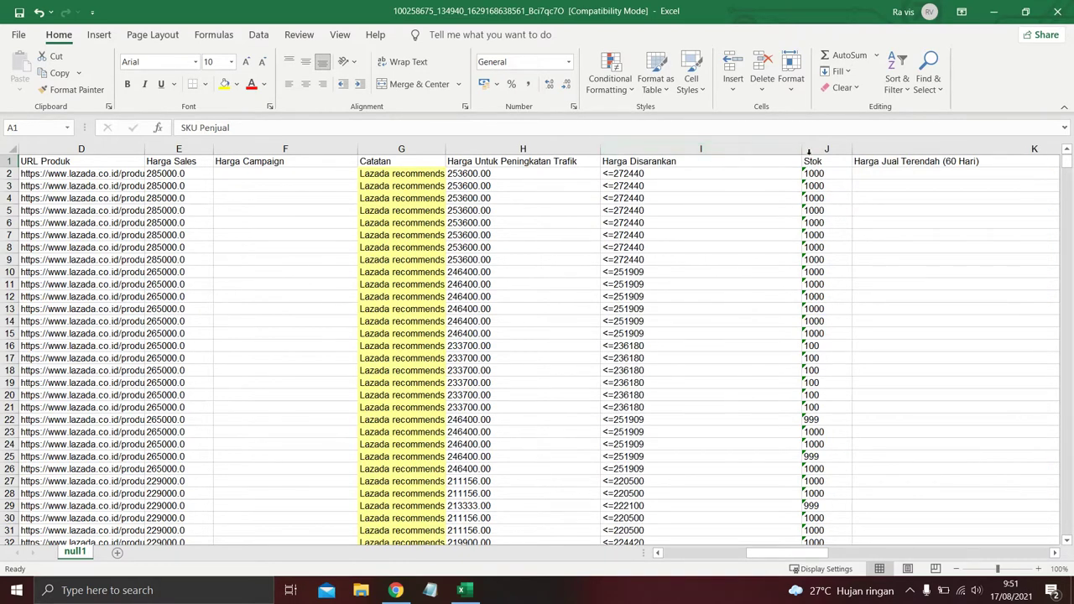
{"action": "left_click_drag", "start_coordinate": [801, 146], "coordinate": [709, 148]}
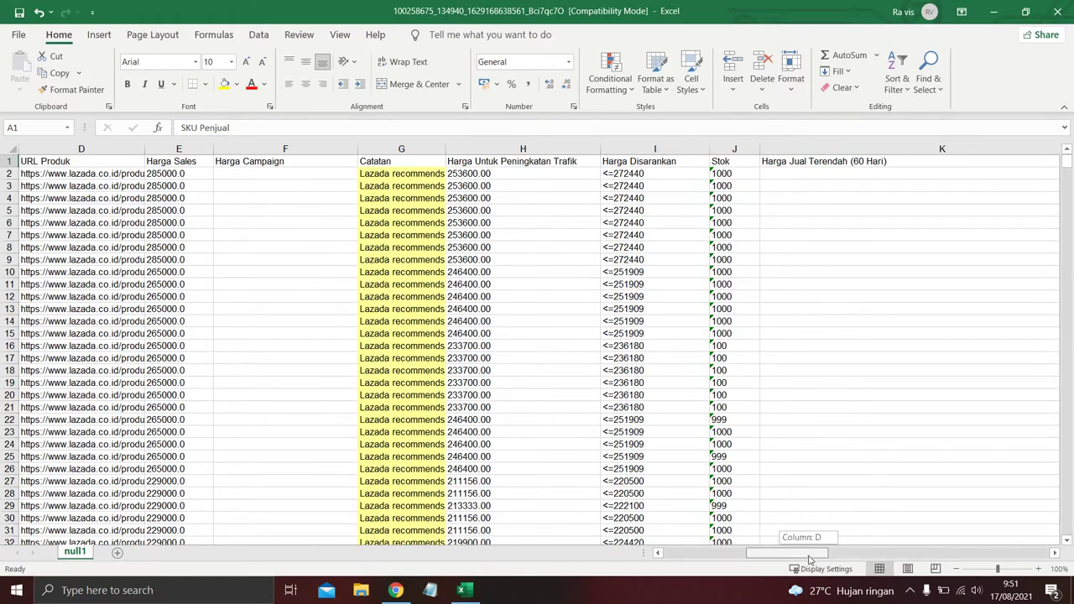
{"action": "left_click_drag", "start_coordinate": [813, 554], "coordinate": [731, 556]}
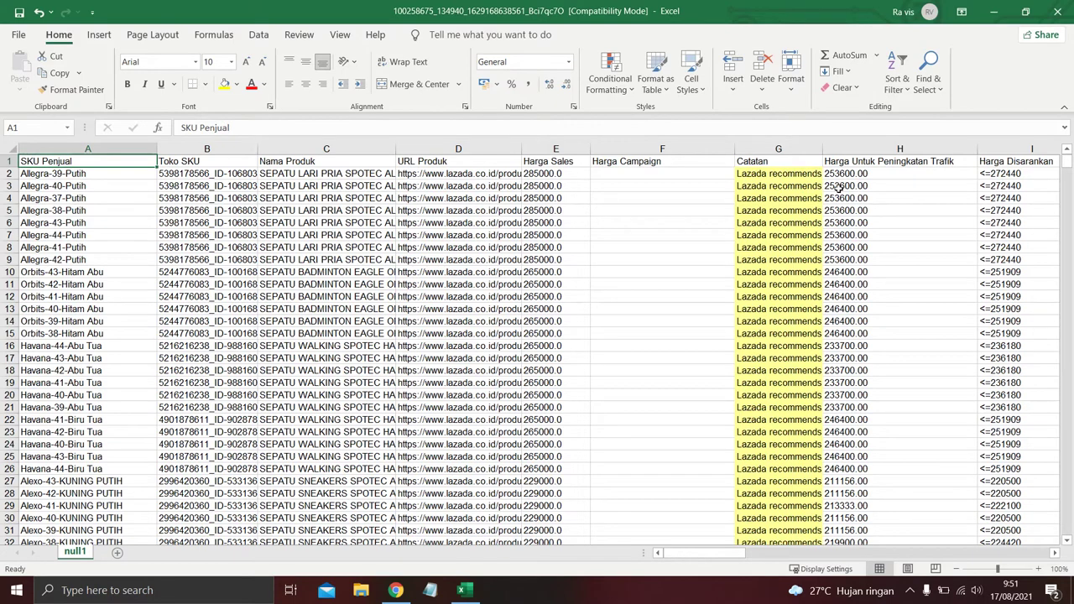
Copy the Harga Untuk Peningkatan Trafik prices in column H, rows 2–668
{"action": "left_click_drag", "start_coordinate": [869, 175], "coordinate": [862, 596]}
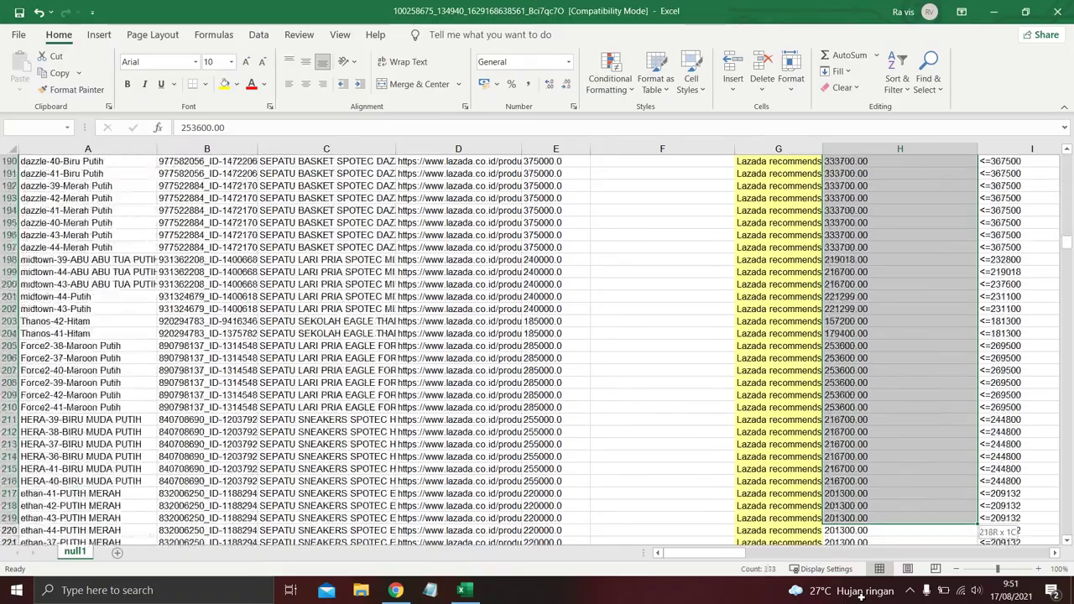
{"action": "left_click_drag", "start_coordinate": [862, 596], "coordinate": [869, 489]}
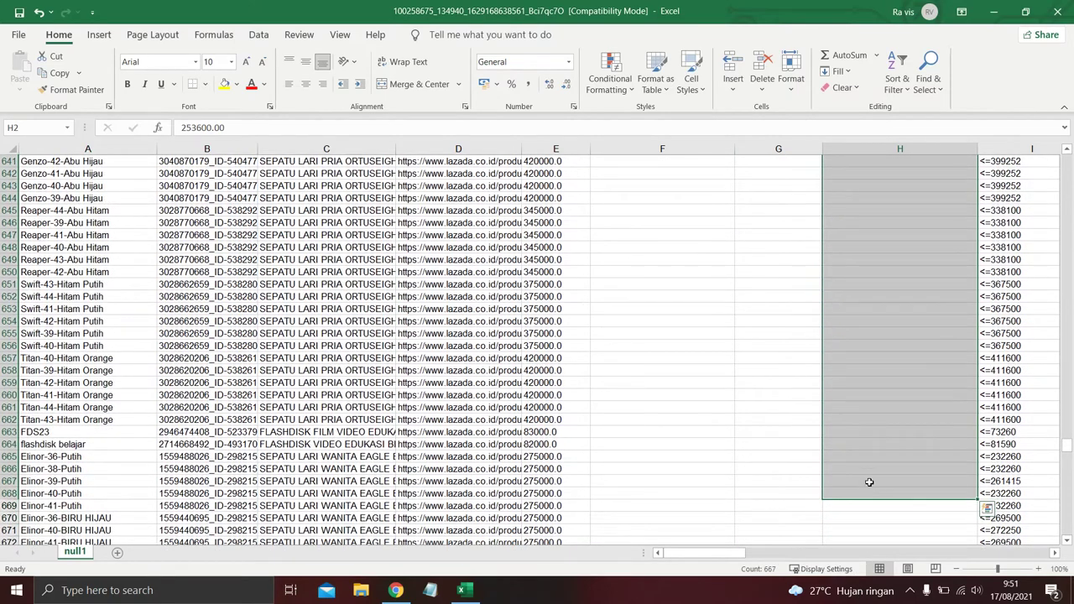
{"action": "key", "text": "ctrl+c"}
{"action": "right_click", "coordinate": [867, 276]}
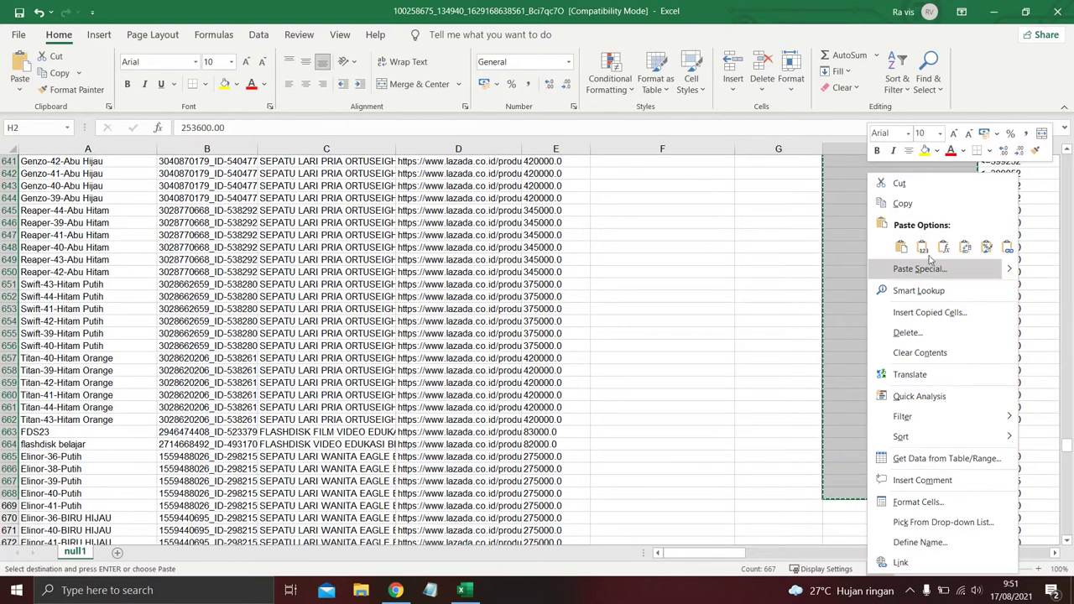
{"action": "left_click", "coordinate": [927, 204]}
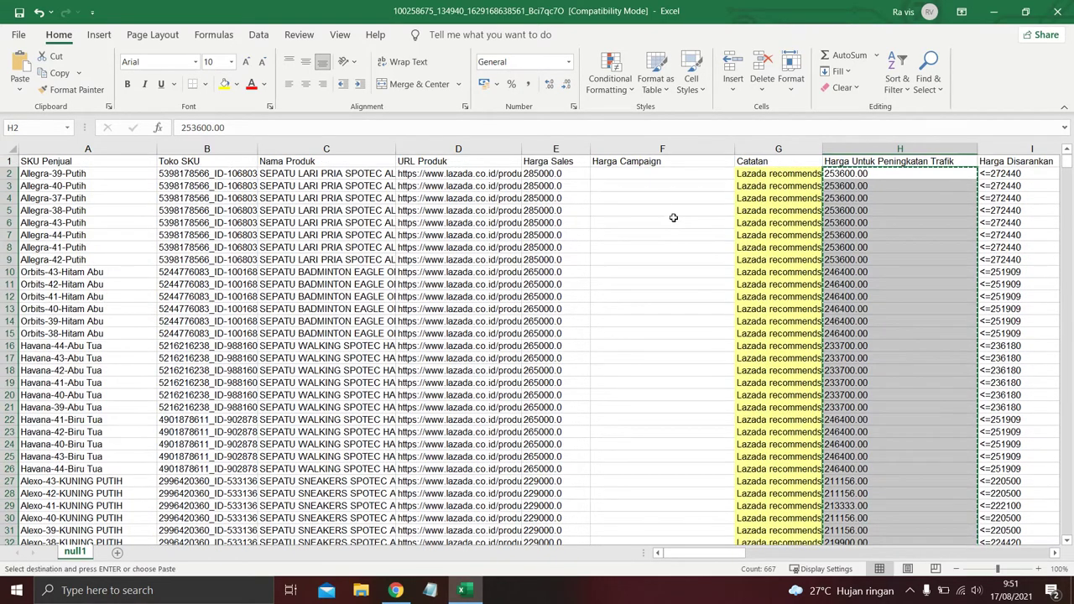
{"action": "left_click", "coordinate": [628, 176]}
{"action": "right_click", "coordinate": [628, 176]}
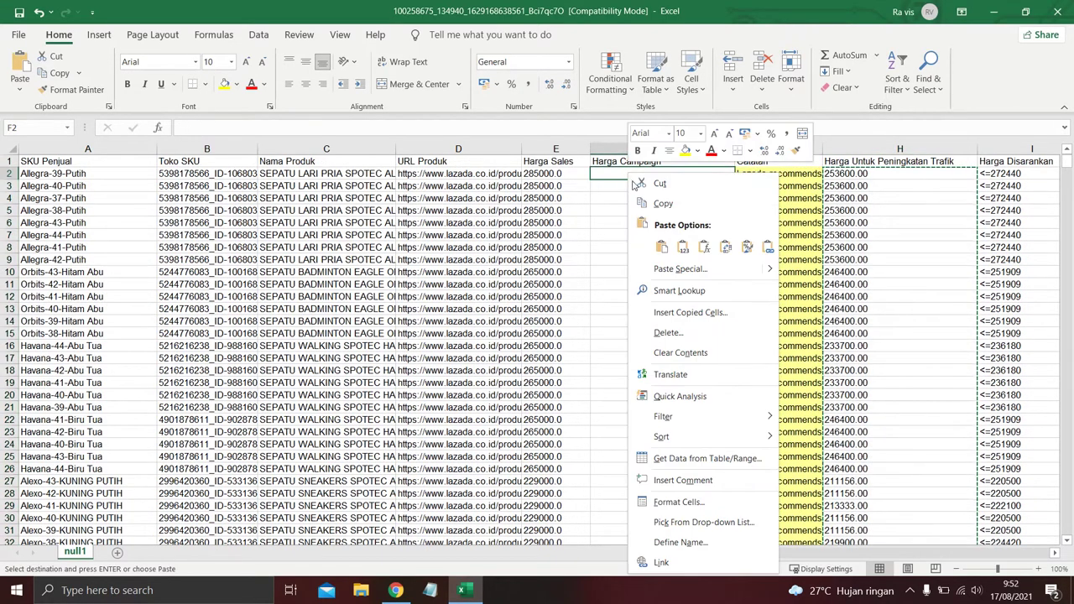
{"action": "left_click", "coordinate": [662, 247]}
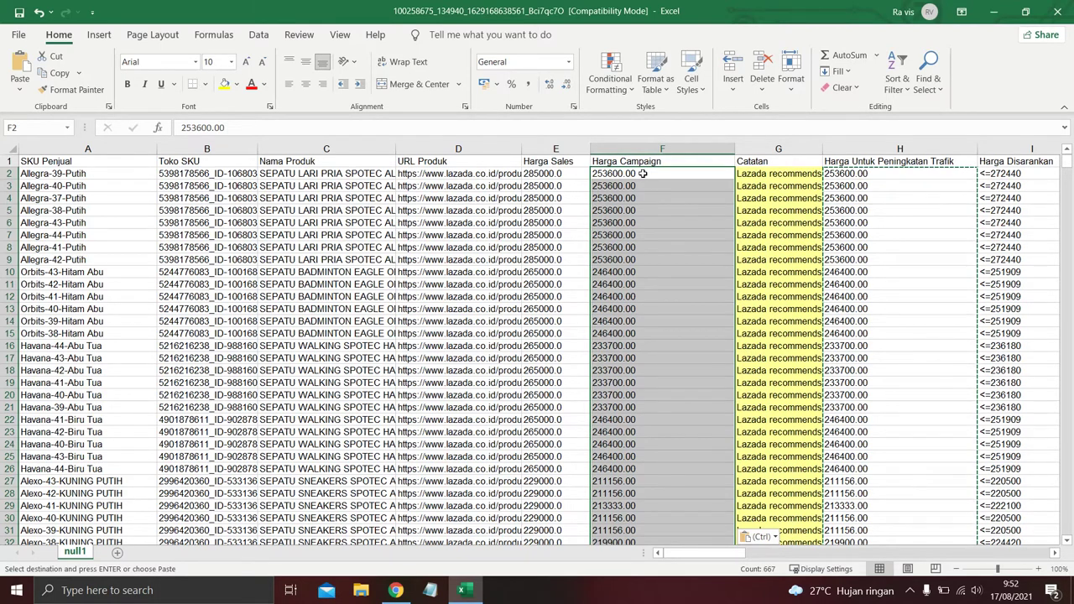
{"action": "key", "text": "ctrl+z"}
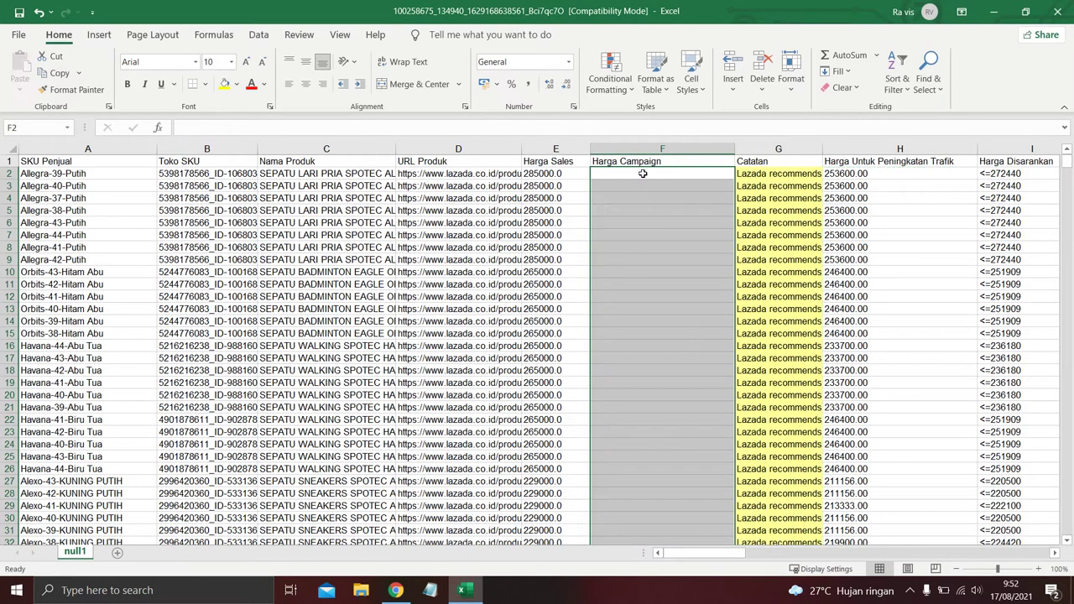
{"action": "left_click", "coordinate": [1000, 173]}
{"action": "left_click", "coordinate": [1000, 150]}
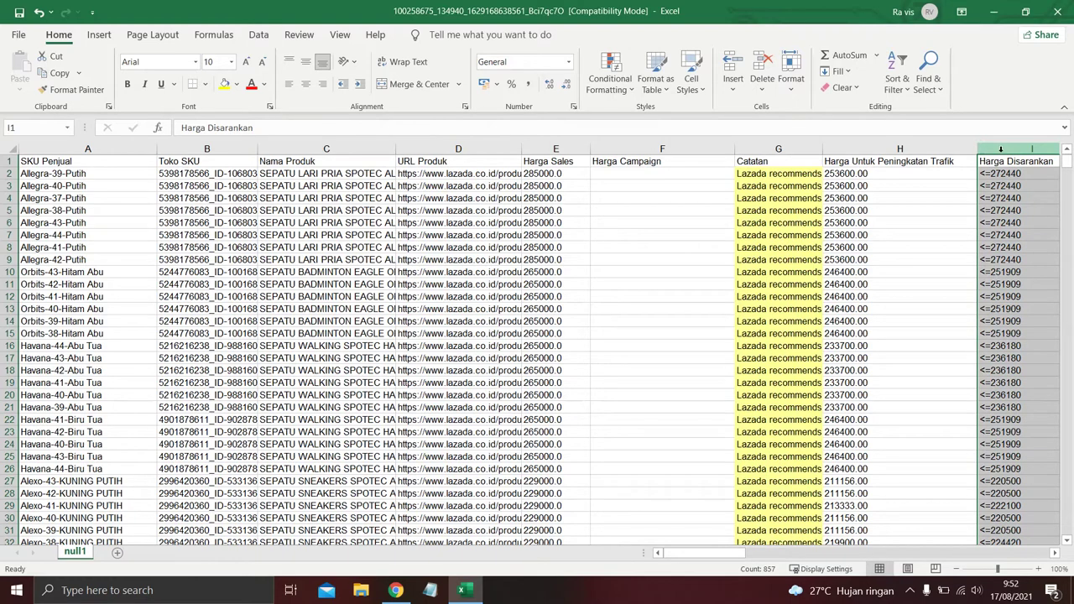
{"action": "right_click", "coordinate": [1000, 150]}
{"action": "left_click", "coordinate": [935, 183]}
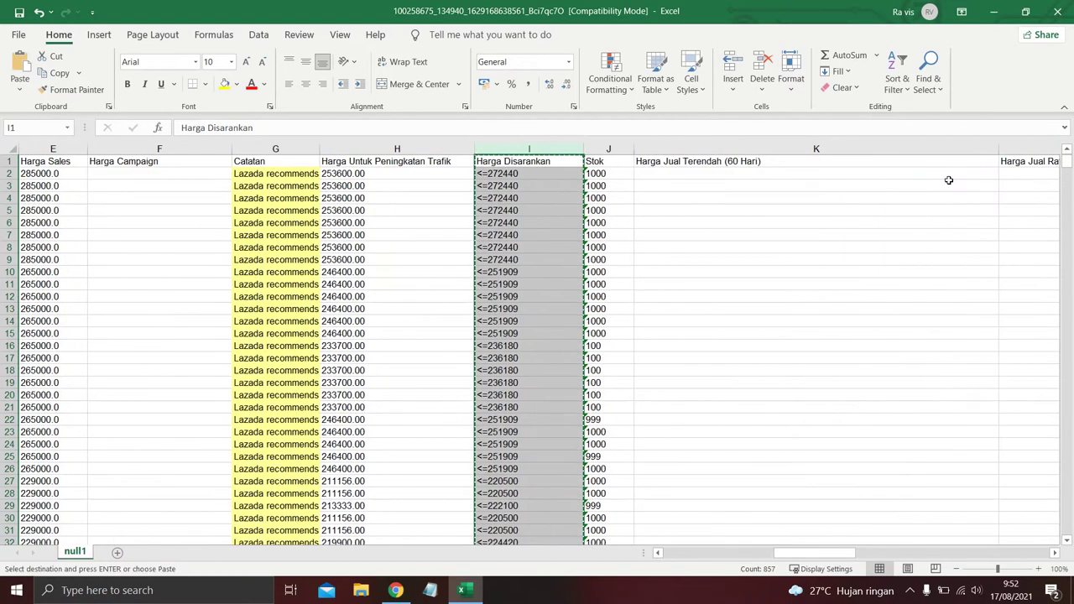
Paste the copied column into a new Sheet1 and delete the Harga Disarankan header row
{"action": "left_click", "coordinate": [117, 552]}
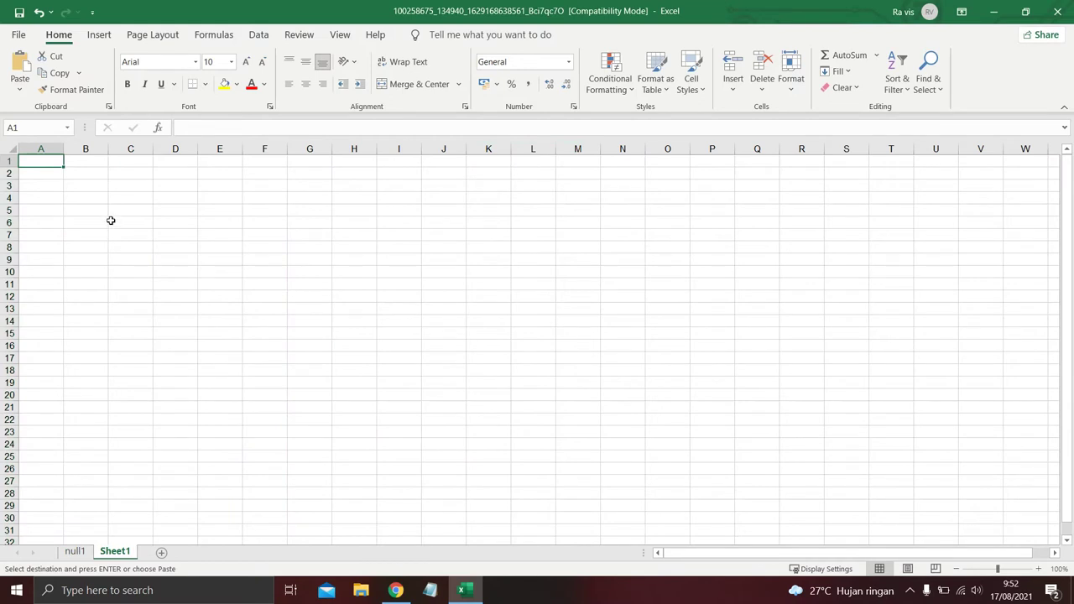
{"action": "key", "text": "ctrl+v"}
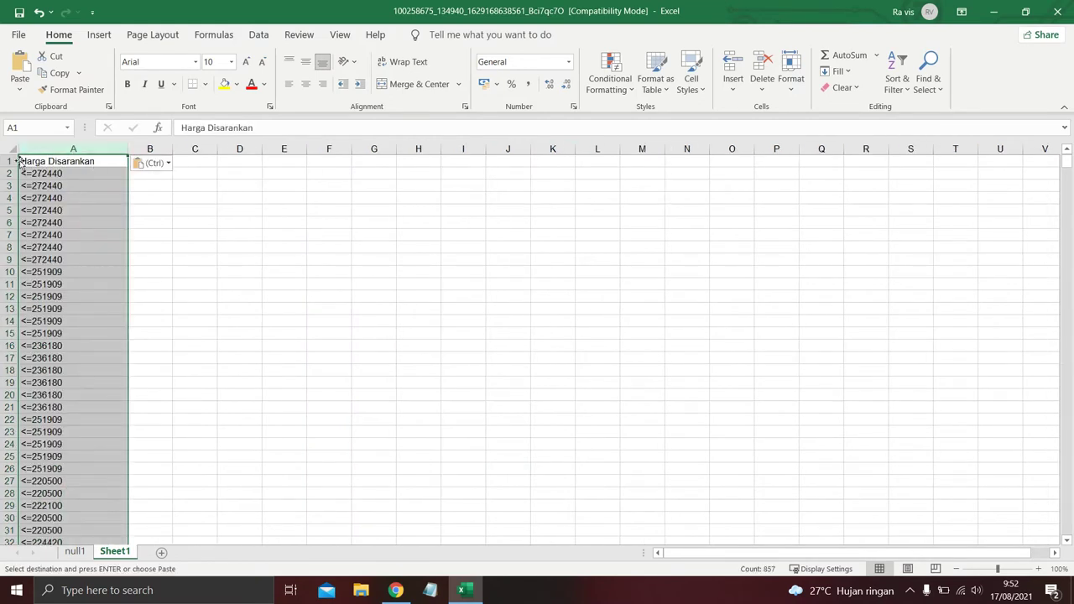
{"action": "left_click", "coordinate": [10, 161]}
{"action": "right_click", "coordinate": [12, 162]}
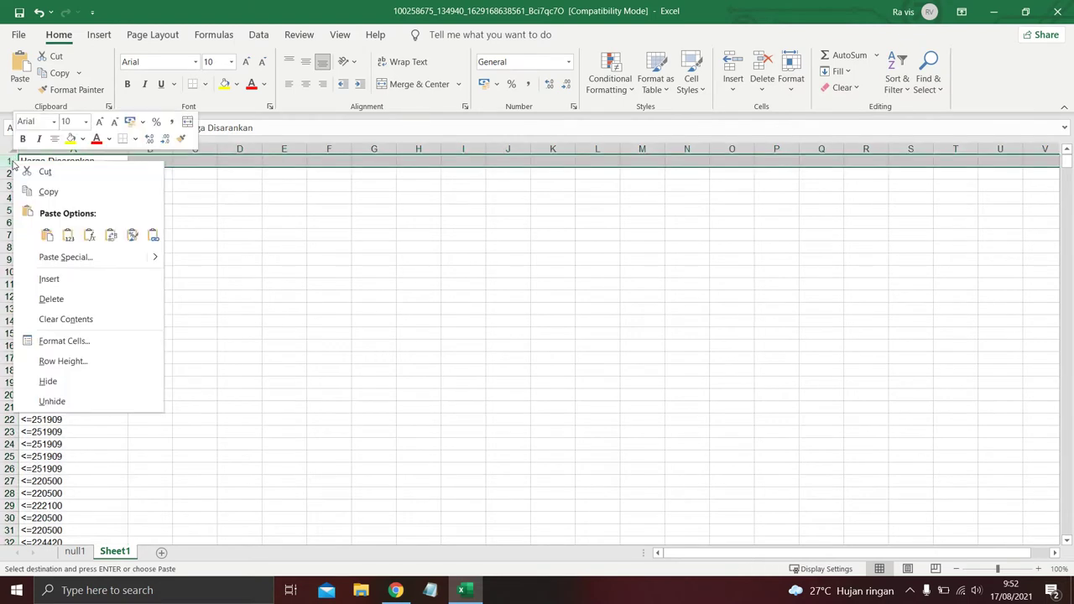
{"action": "left_click", "coordinate": [59, 299]}
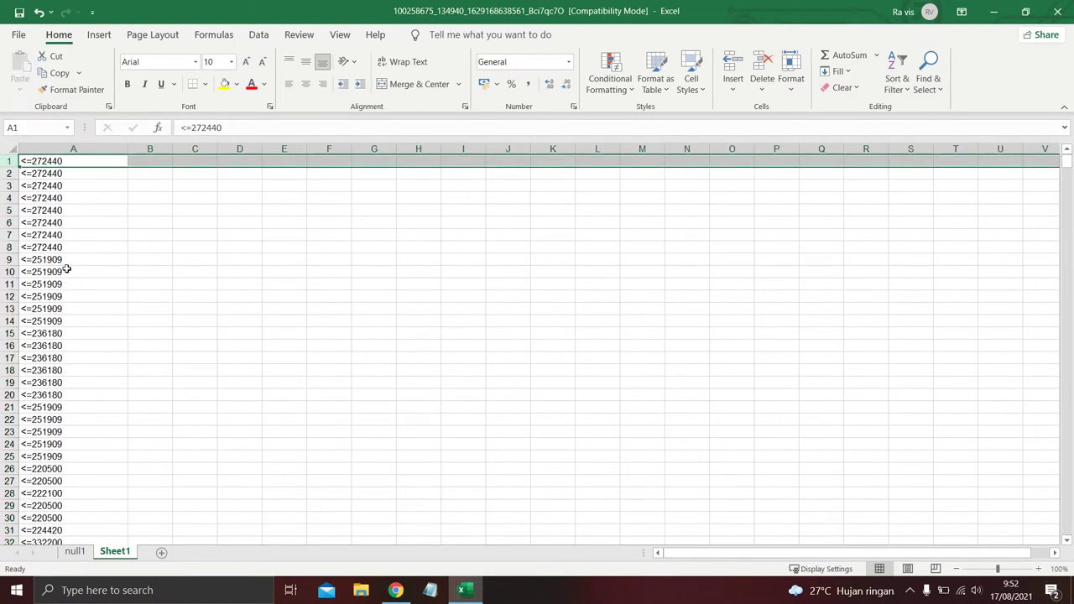
Copy the '<=' prefix from cell A1's text
{"action": "left_click", "coordinate": [193, 128]}
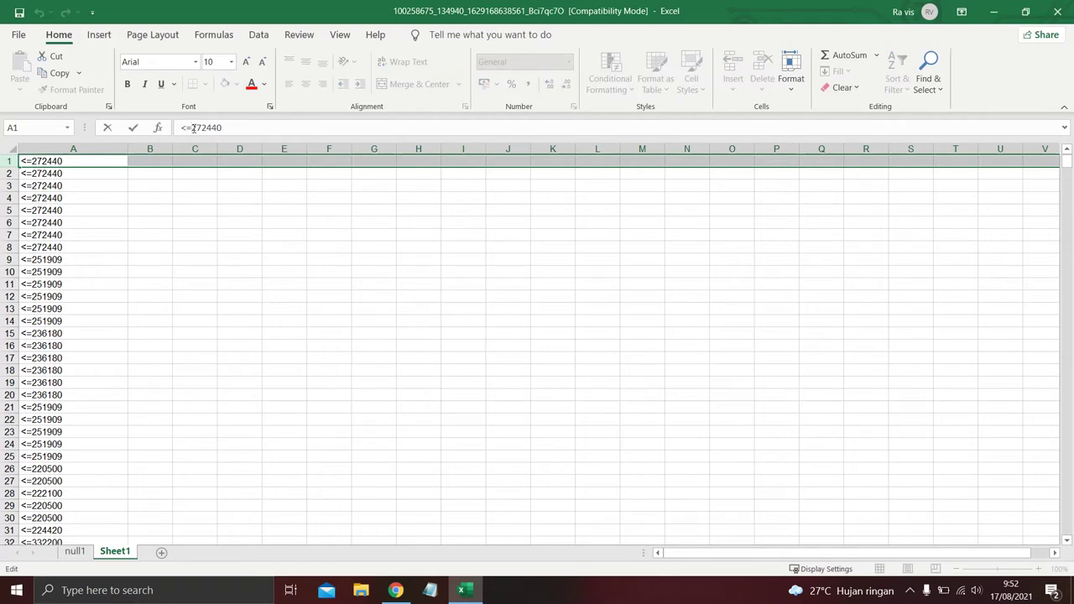
{"action": "left_click_drag", "start_coordinate": [182, 127], "coordinate": [193, 127]}
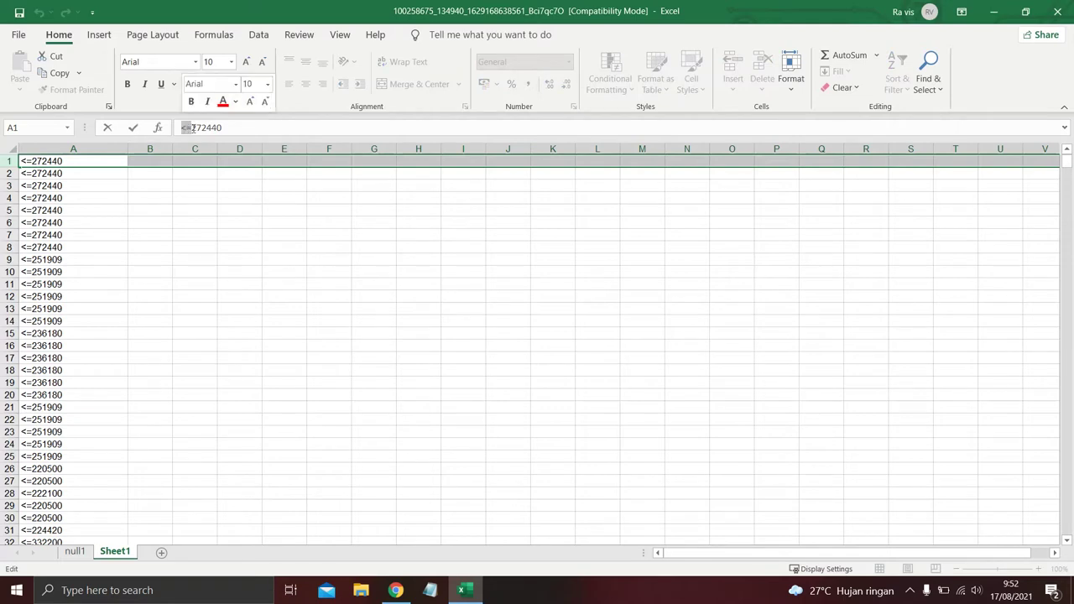
{"action": "right_click", "coordinate": [193, 127]}
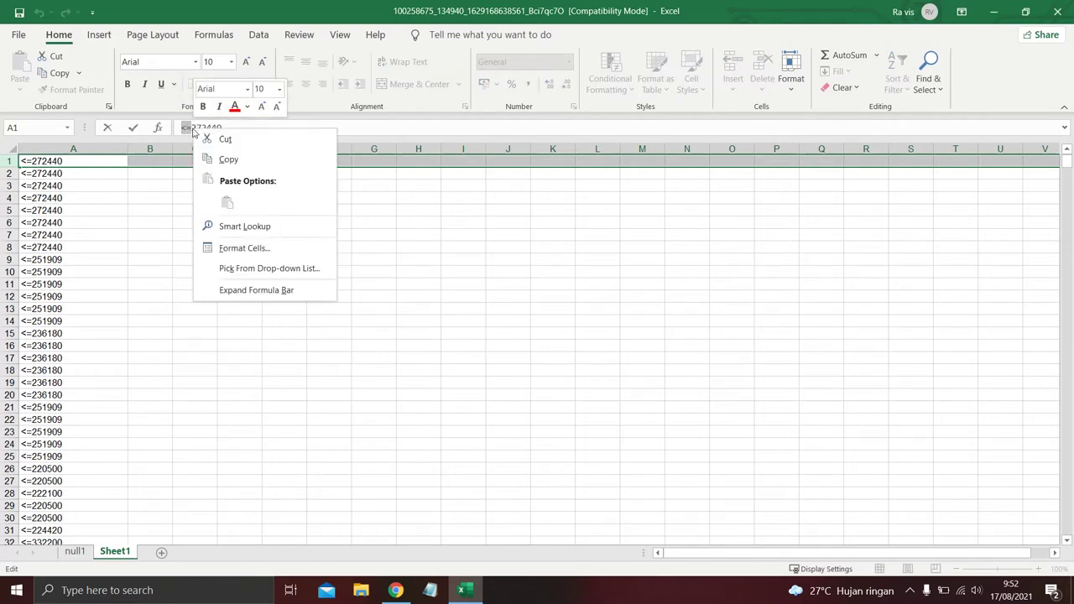
{"action": "left_click", "coordinate": [223, 160]}
{"action": "left_click", "coordinate": [144, 185]}
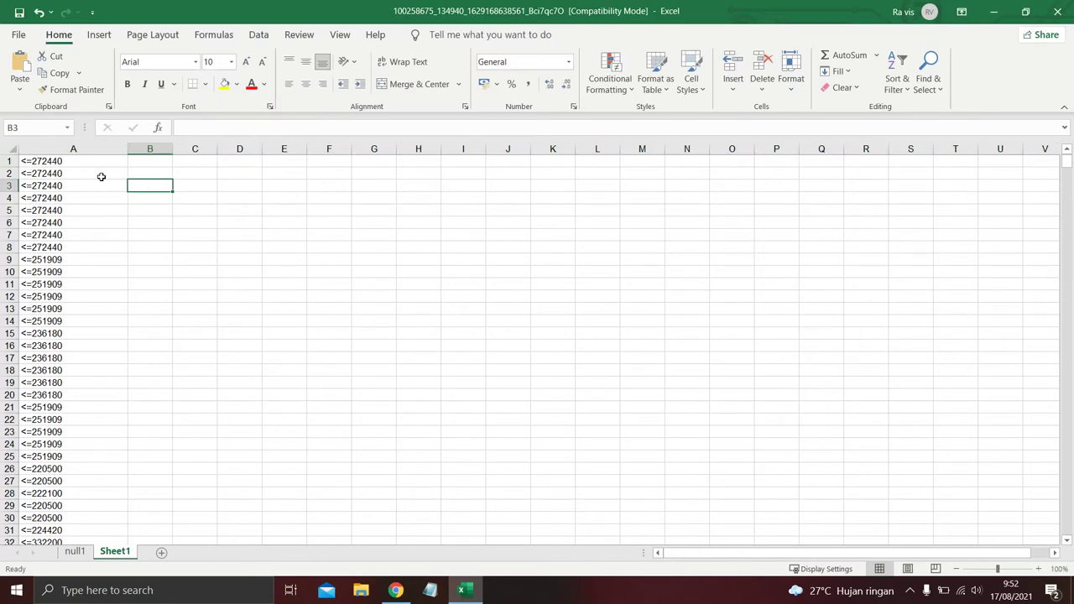
Replace every '<=' in Sheet1 with nothing, making 856 replacements
{"action": "key", "text": "ctrl+Home"}
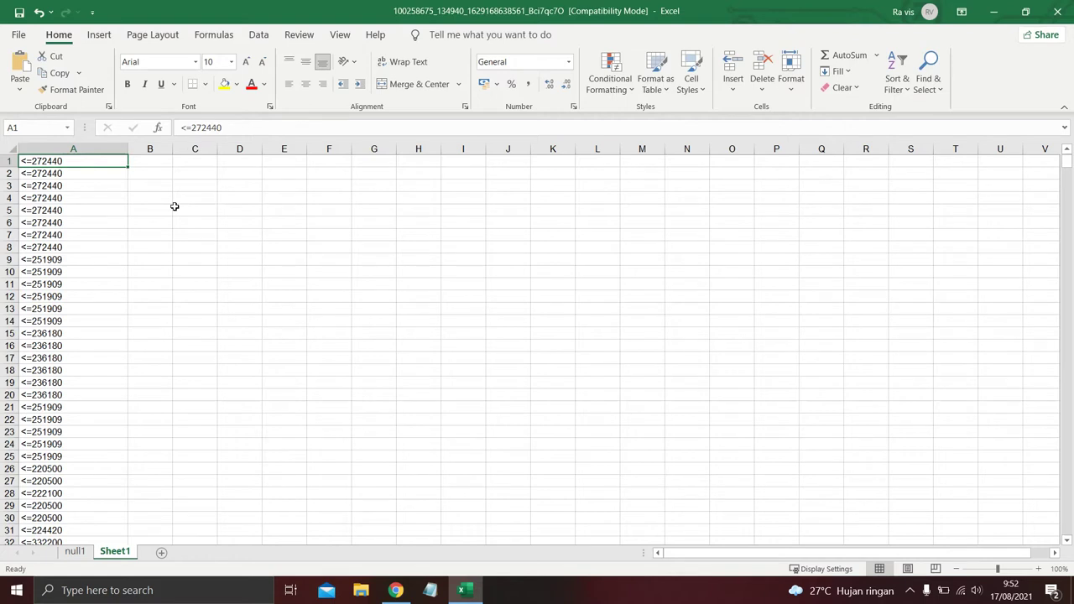
{"action": "key", "text": "ctrl+f"}
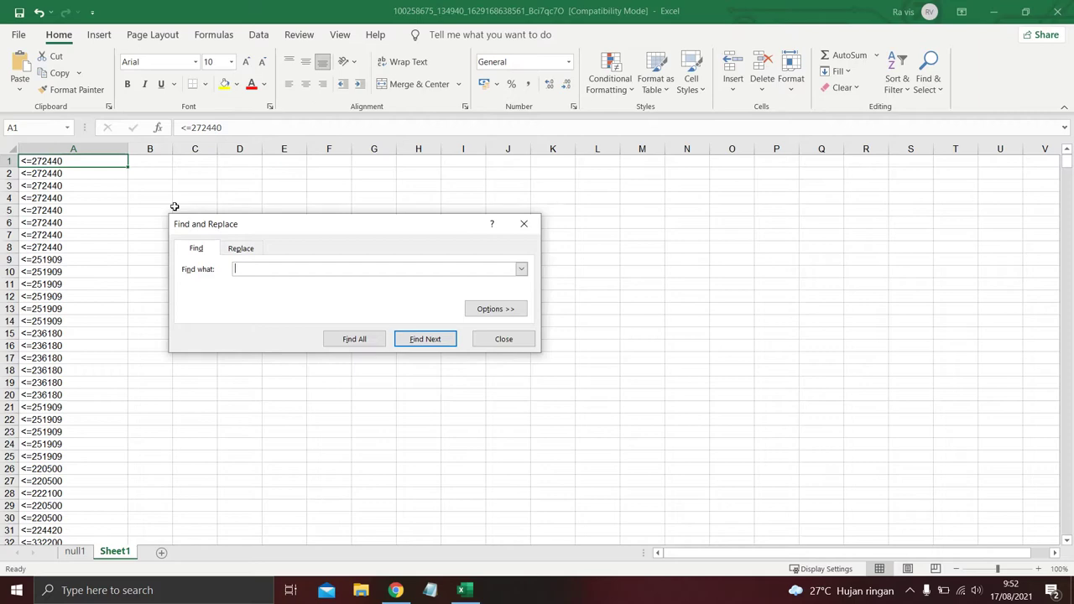
{"action": "left_click", "coordinate": [242, 251]}
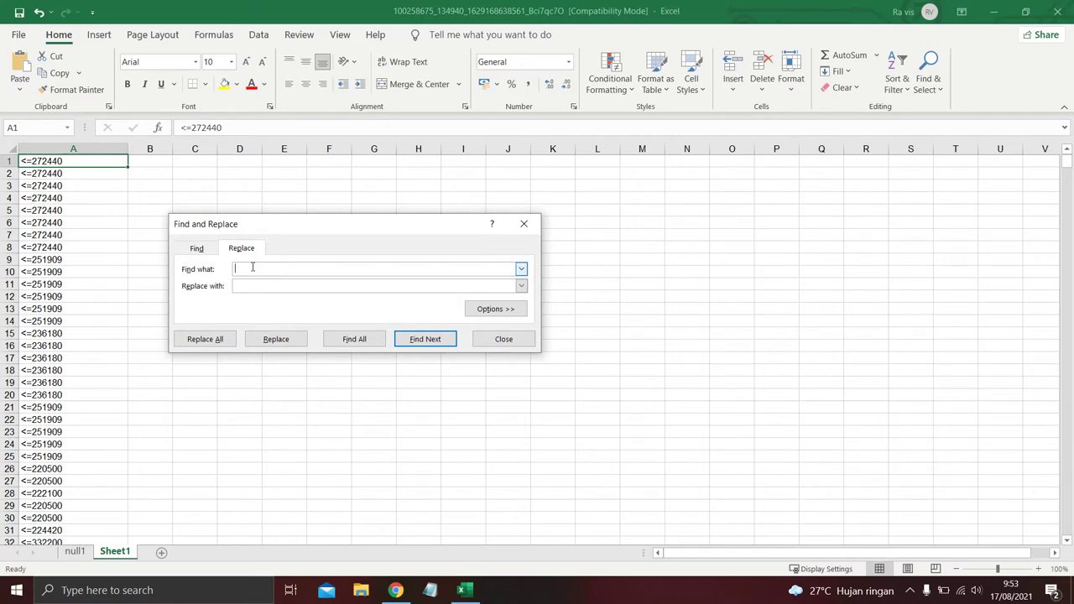
{"action": "type", "text": "<="}
{"action": "left_click", "coordinate": [209, 344]}
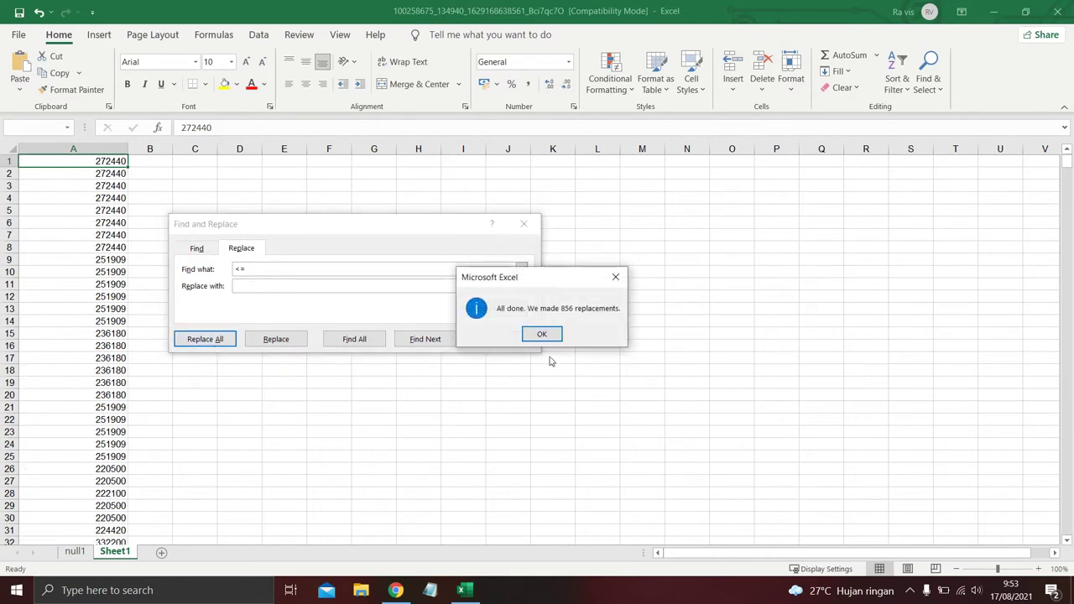
{"action": "left_click", "coordinate": [543, 335]}
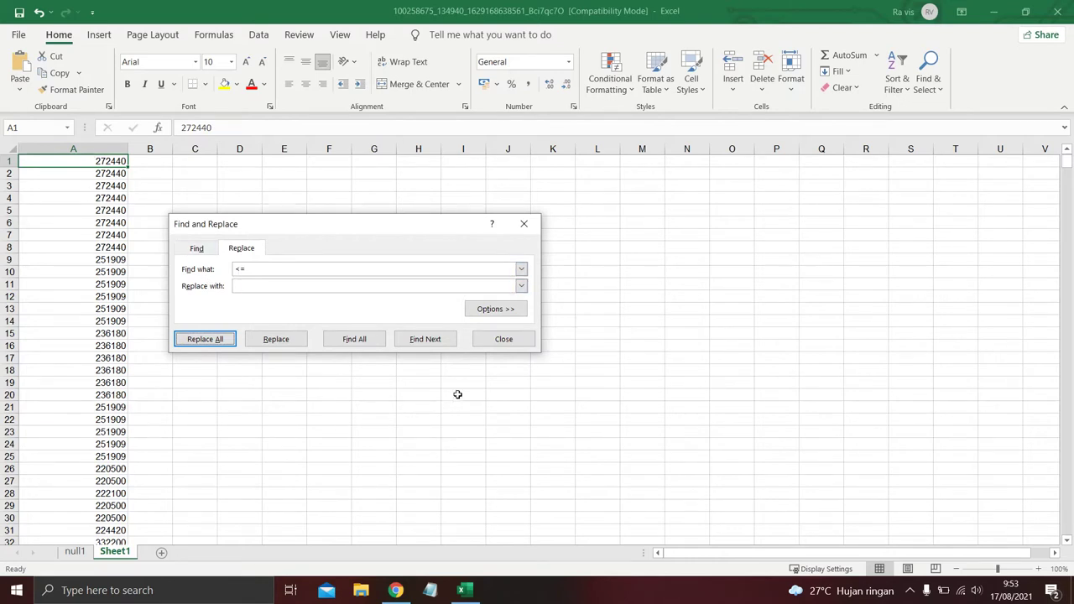
{"action": "left_click", "coordinate": [503, 340]}
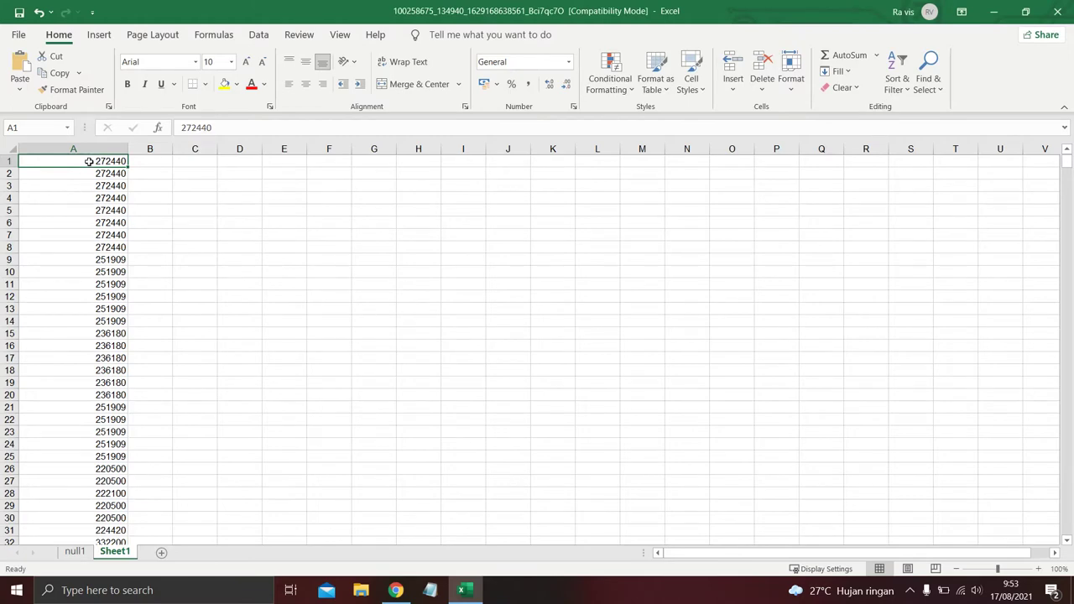
{"action": "left_click_drag", "start_coordinate": [88, 161], "coordinate": [93, 601]}
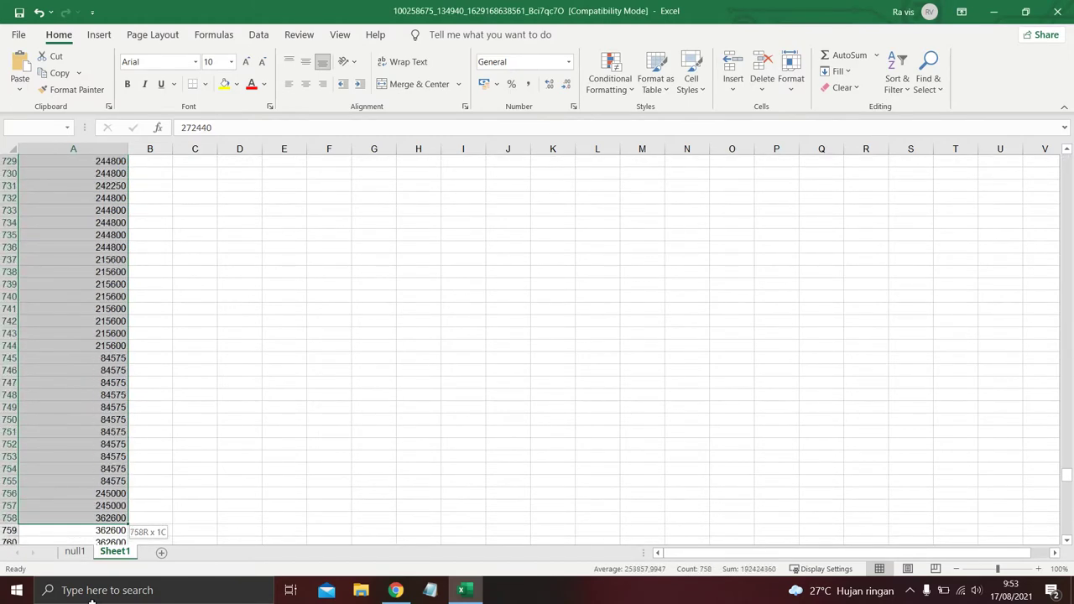
Copy the cleaned prices down to row 856 and paste them into null1's Harga Campaign column from F2
{"action": "left_click_drag", "start_coordinate": [92, 601], "coordinate": [92, 514]}
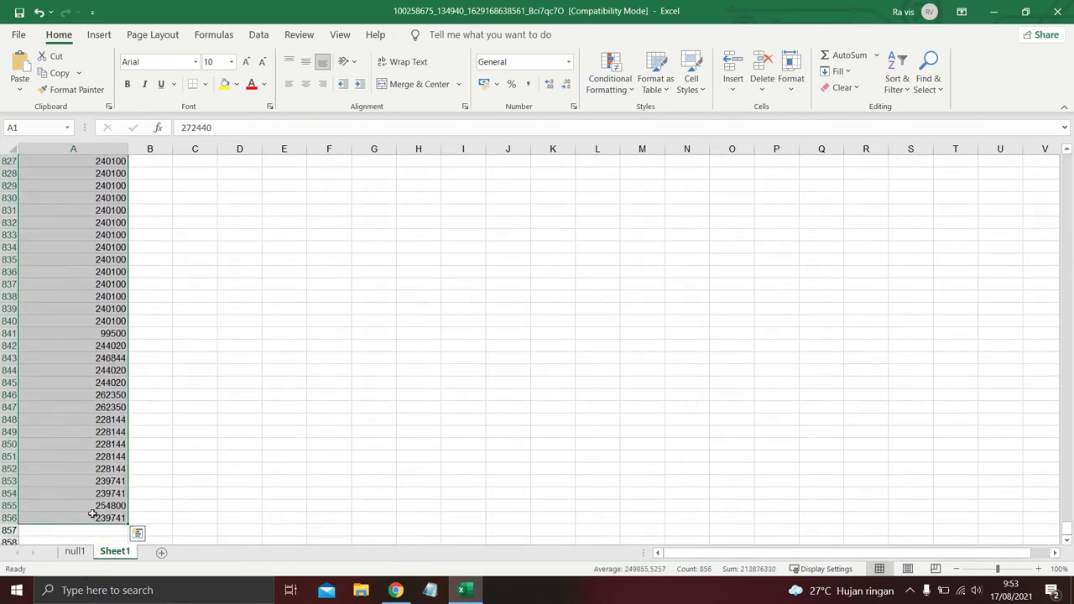
{"action": "key", "text": "ctrl+c"}
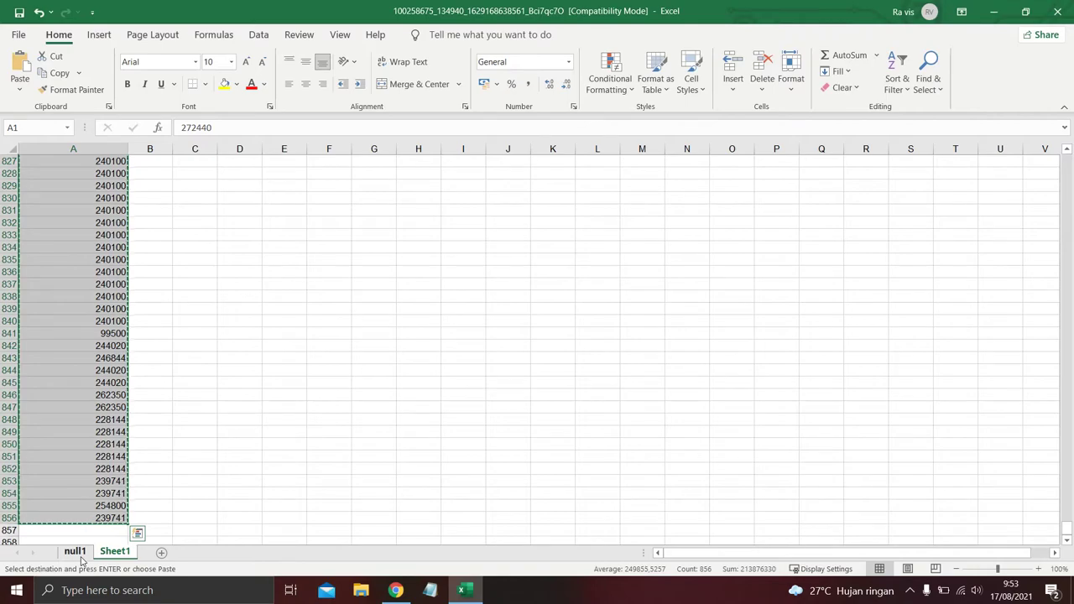
{"action": "left_click", "coordinate": [81, 557]}
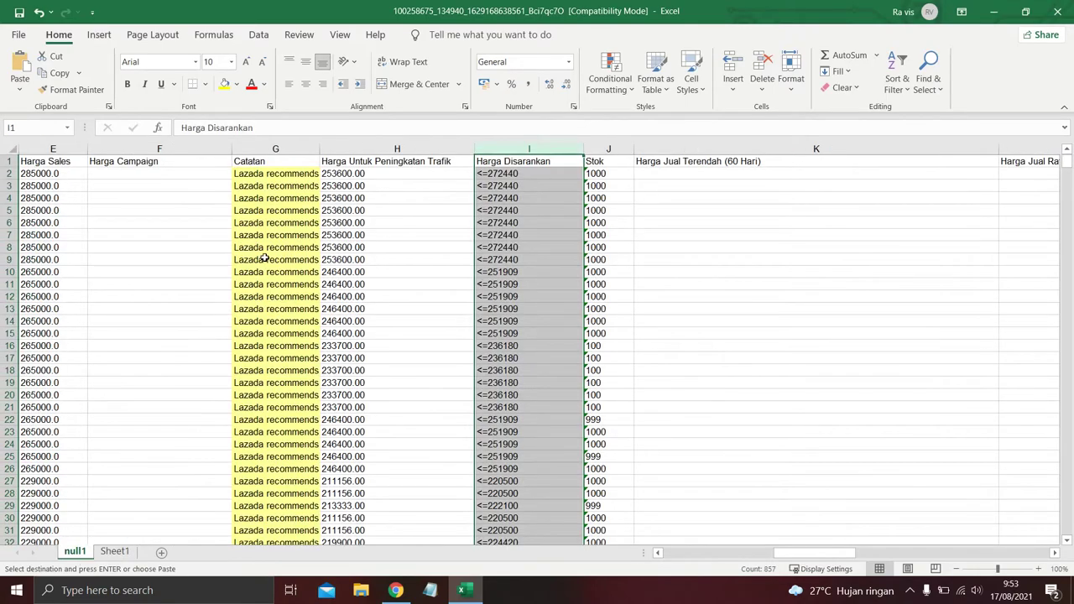
{"action": "left_click_drag", "start_coordinate": [815, 554], "coordinate": [760, 555]}
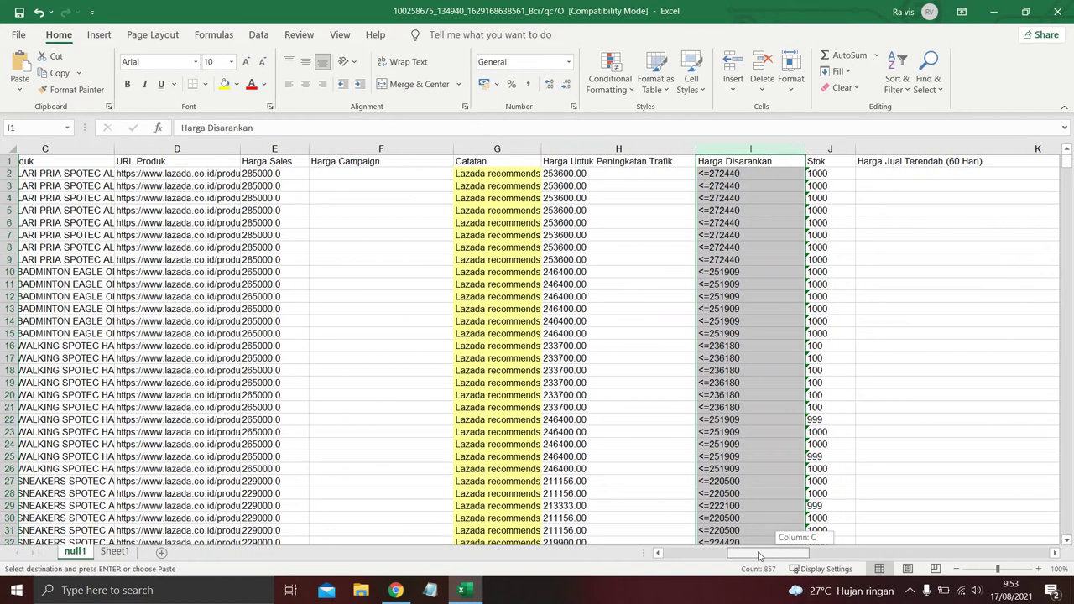
{"action": "left_click", "coordinate": [382, 171]}
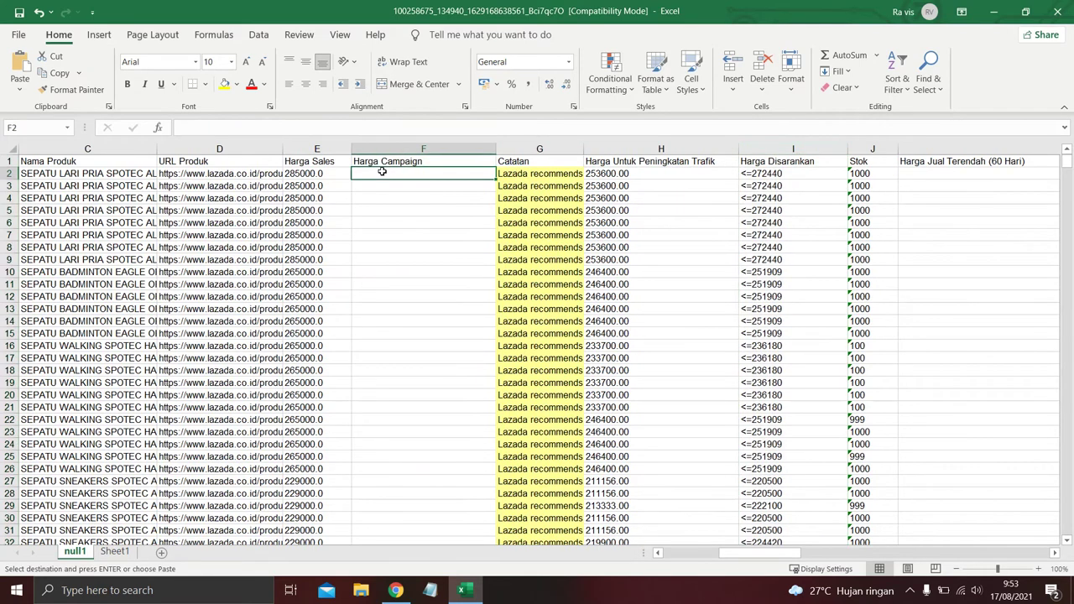
{"action": "key", "text": "ctrl+v"}
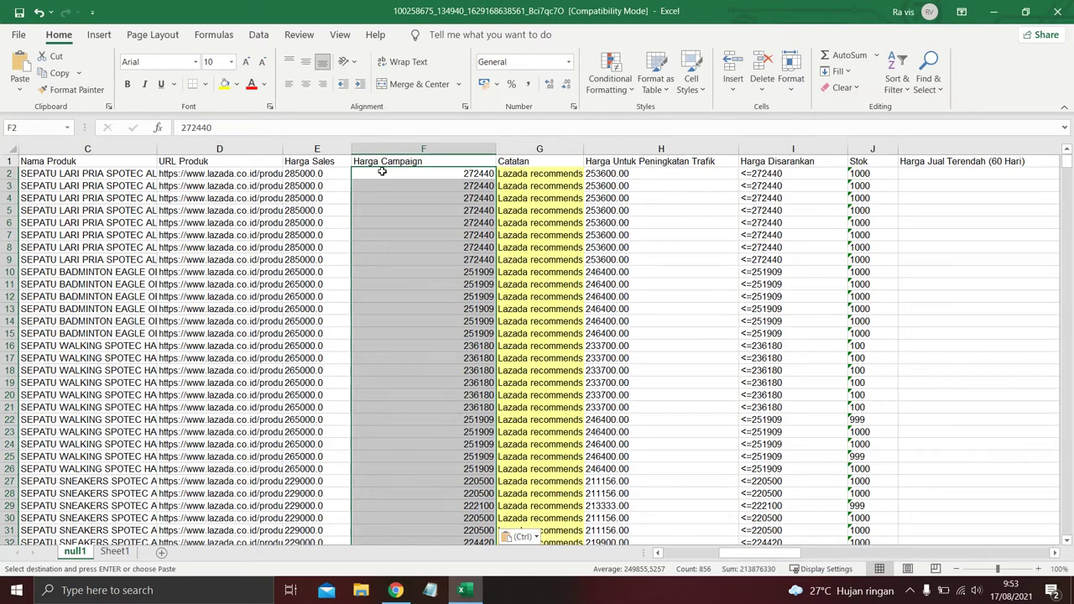
{"action": "left_click_drag", "start_coordinate": [762, 552], "coordinate": [686, 550]}
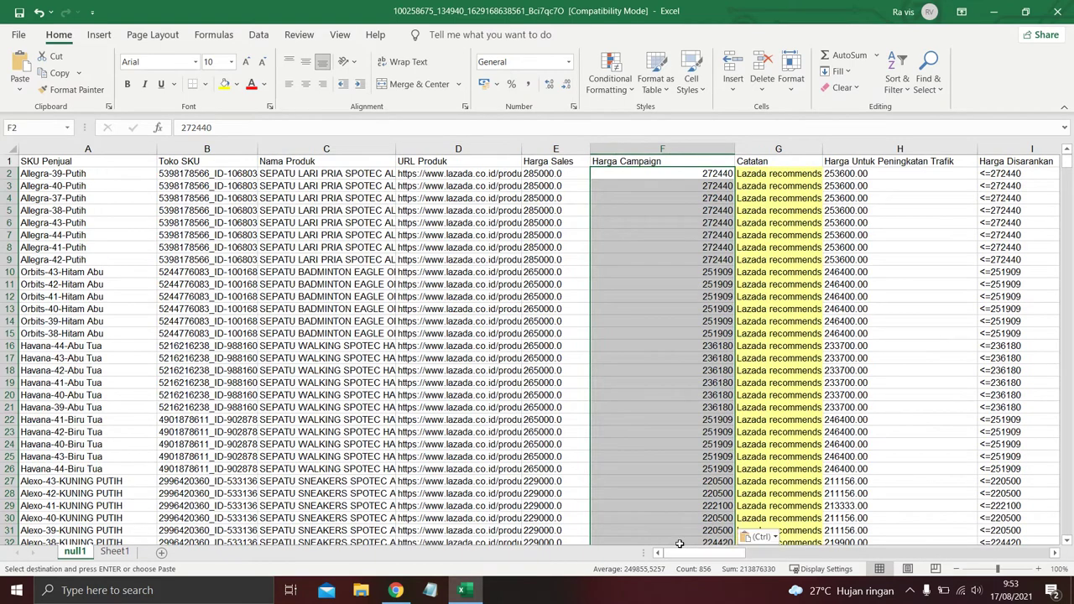
Delete the six Orbits-Hitam Abu product rows, rows 10–15
{"action": "left_click", "coordinate": [8, 272]}
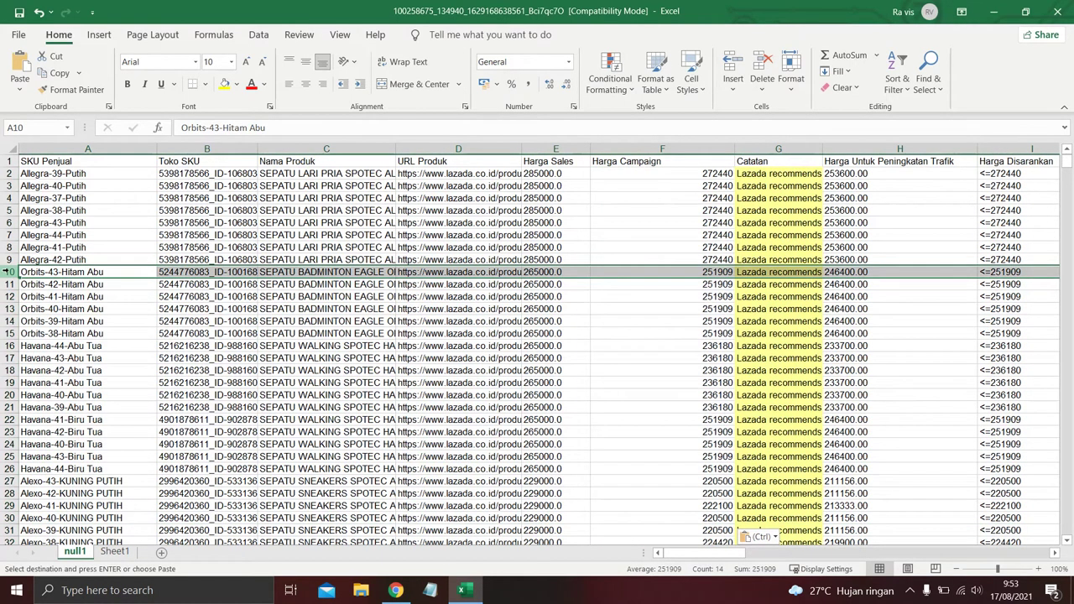
{"action": "left_click_drag", "start_coordinate": [9, 272], "coordinate": [6, 333]}
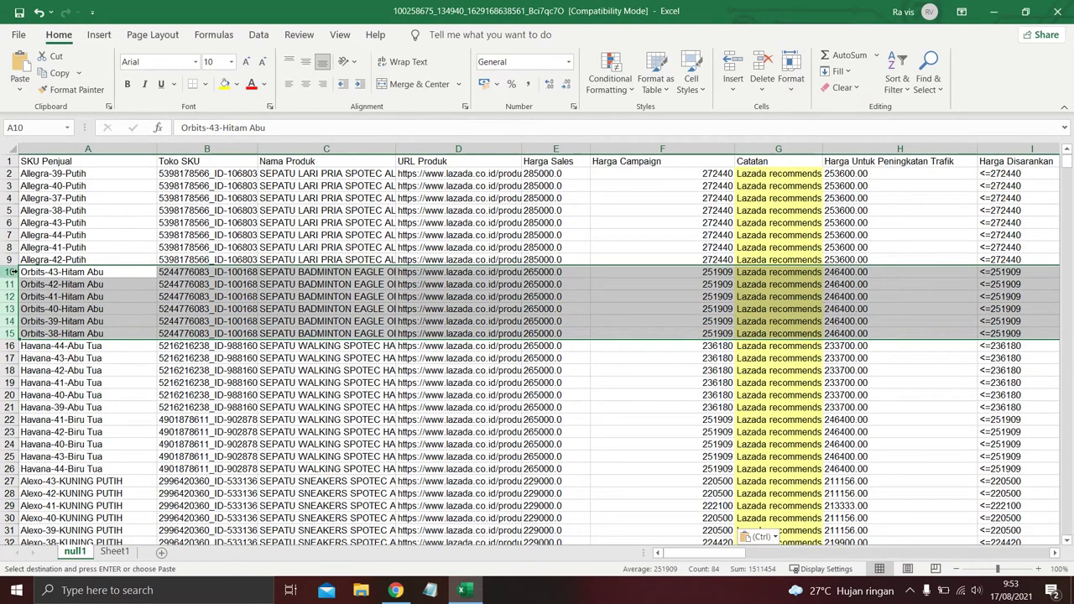
{"action": "left_click", "coordinate": [12, 271]}
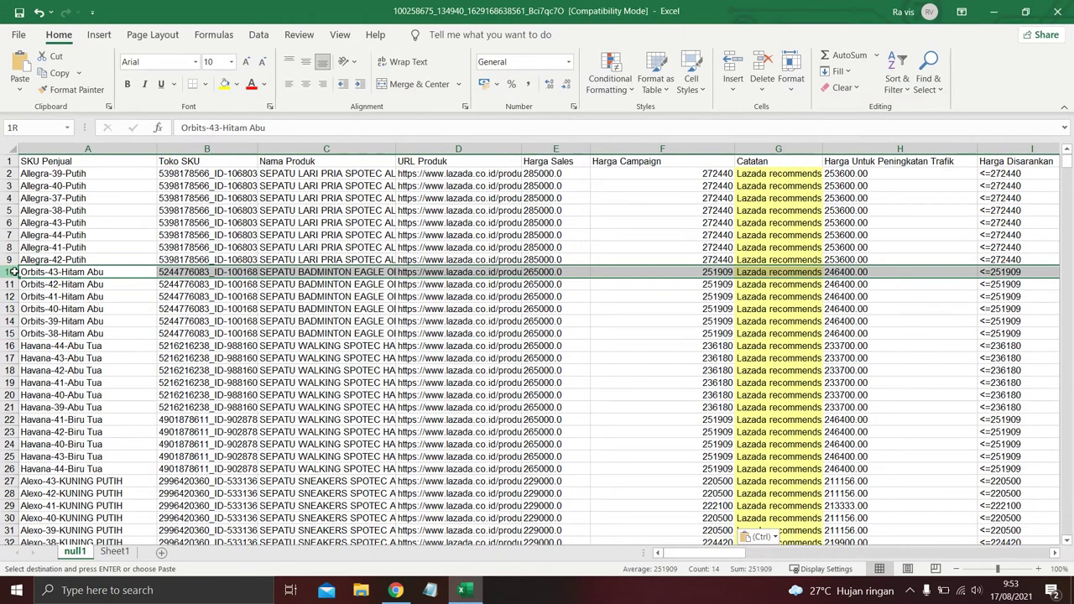
{"action": "left_click_drag", "start_coordinate": [11, 272], "coordinate": [7, 333]}
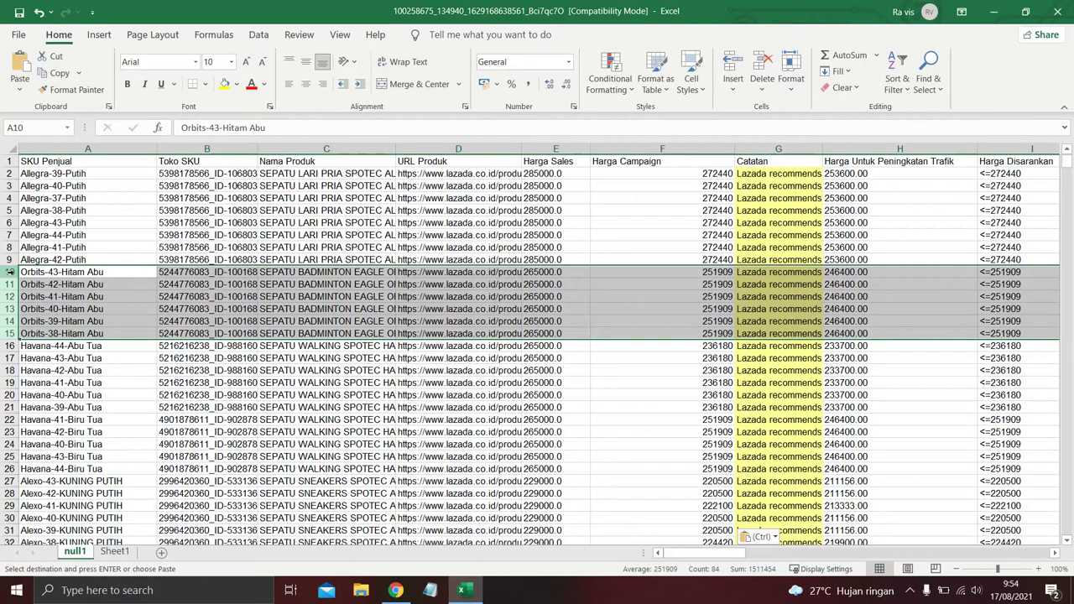
{"action": "right_click", "coordinate": [10, 272]}
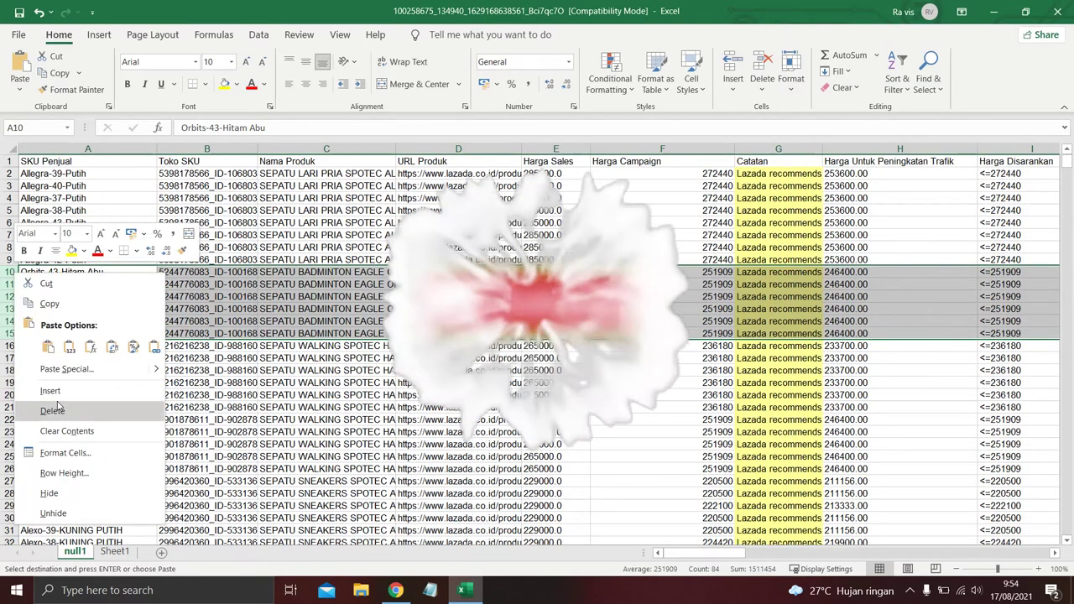
{"action": "left_click", "coordinate": [53, 407]}
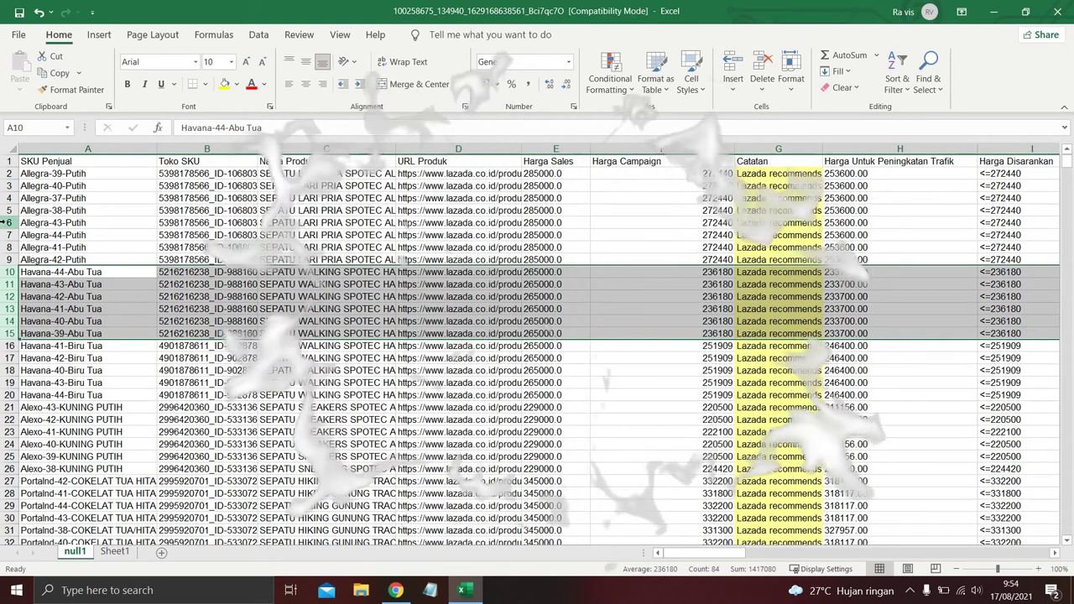
Delete the Allegra-43-Putih row (row 6)
{"action": "left_click", "coordinate": [7, 223]}
{"action": "right_click", "coordinate": [7, 222]}
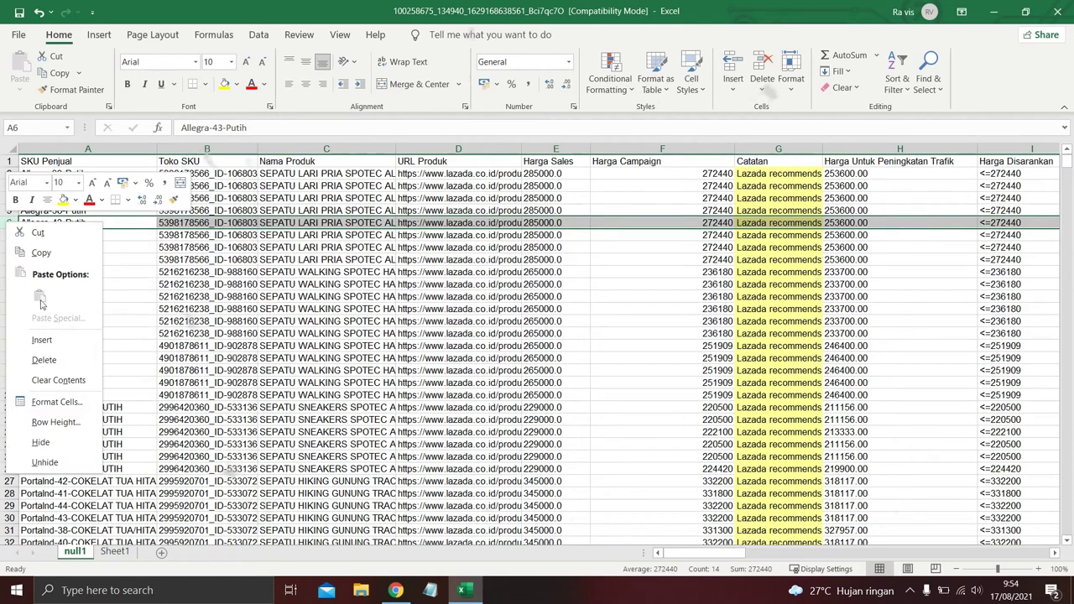
{"action": "left_click", "coordinate": [65, 356]}
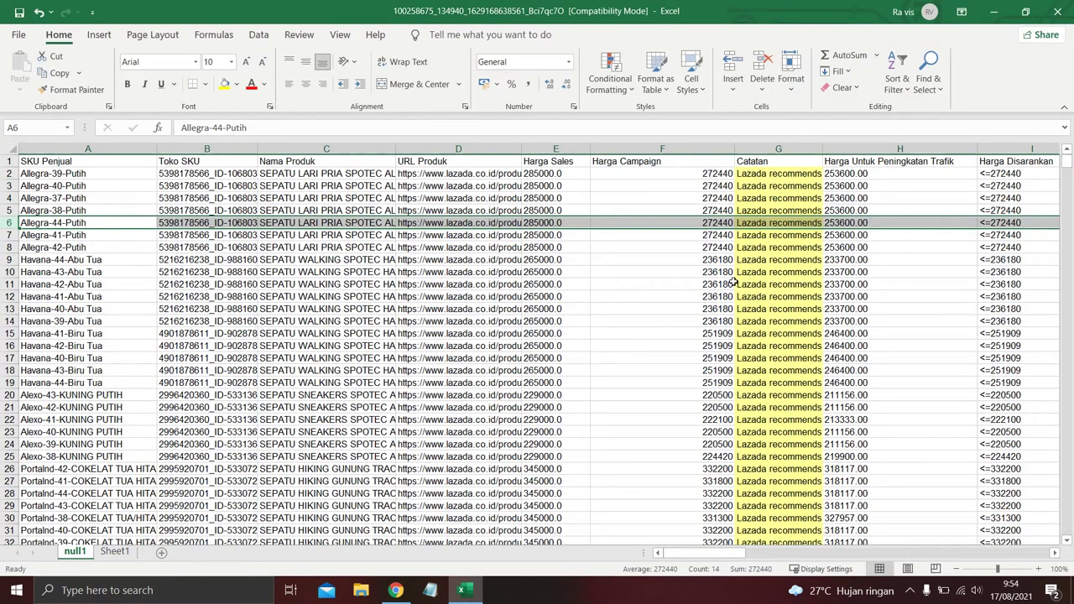
Save the workbook as 'campaign 9.9' in the Videos folder via Save As
{"action": "left_click", "coordinate": [17, 34]}
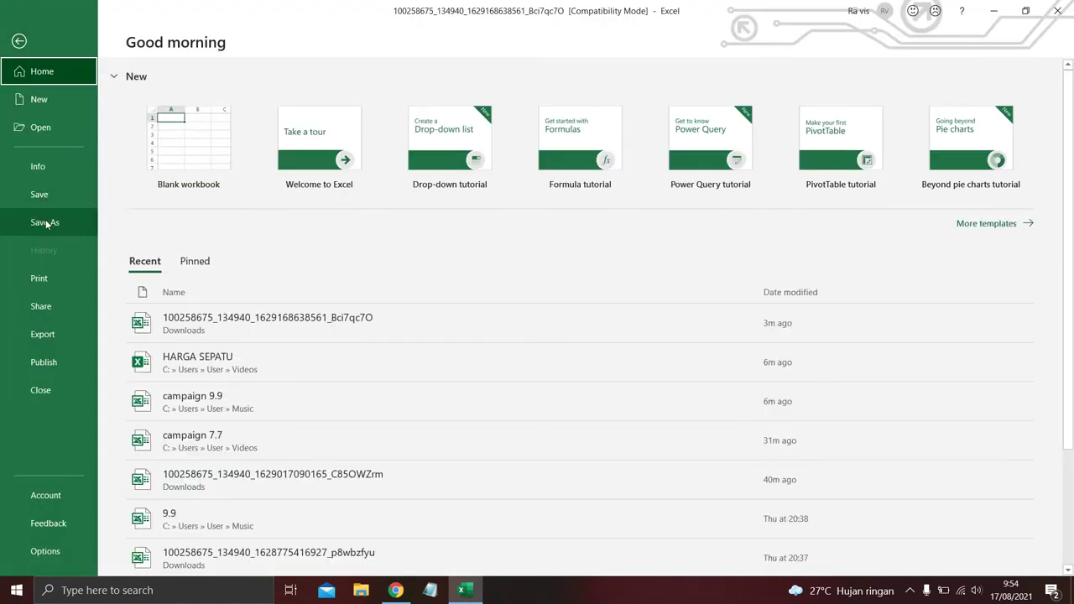
{"action": "left_click", "coordinate": [45, 222]}
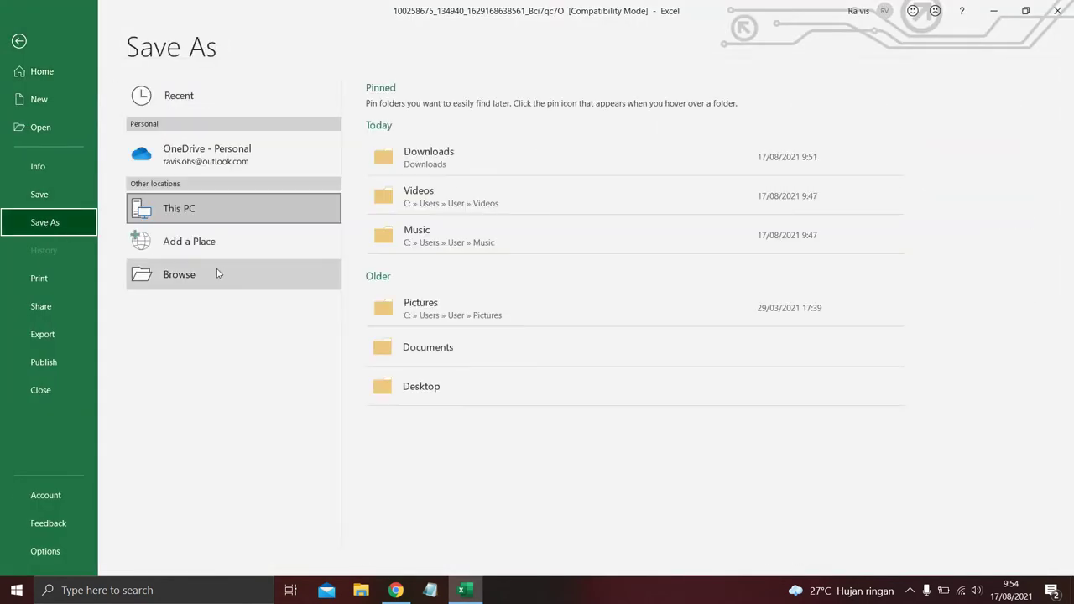
{"action": "left_click", "coordinate": [217, 274]}
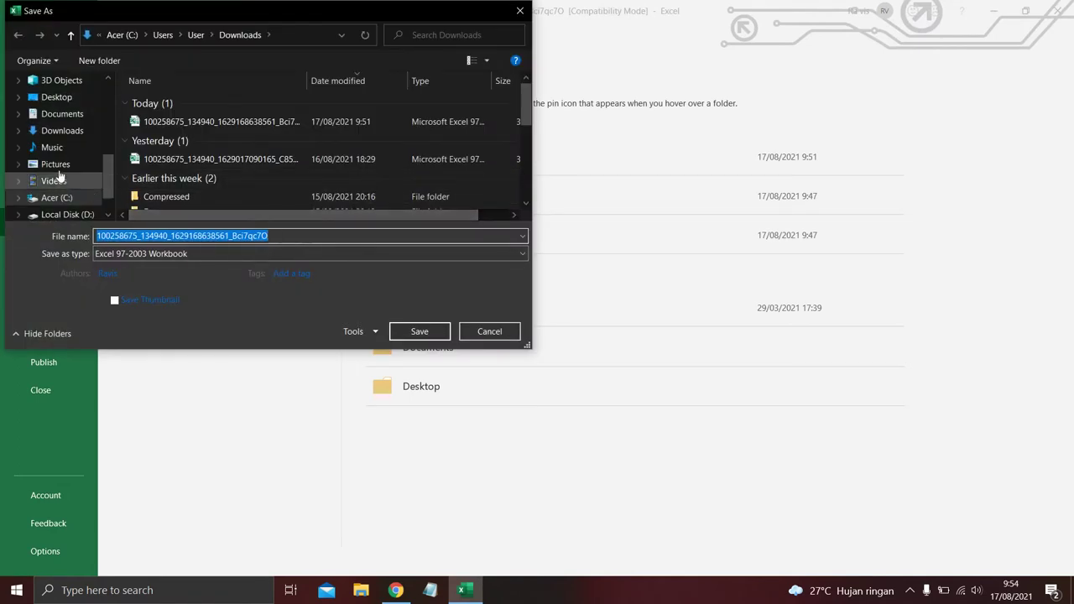
{"action": "left_click", "coordinate": [55, 181]}
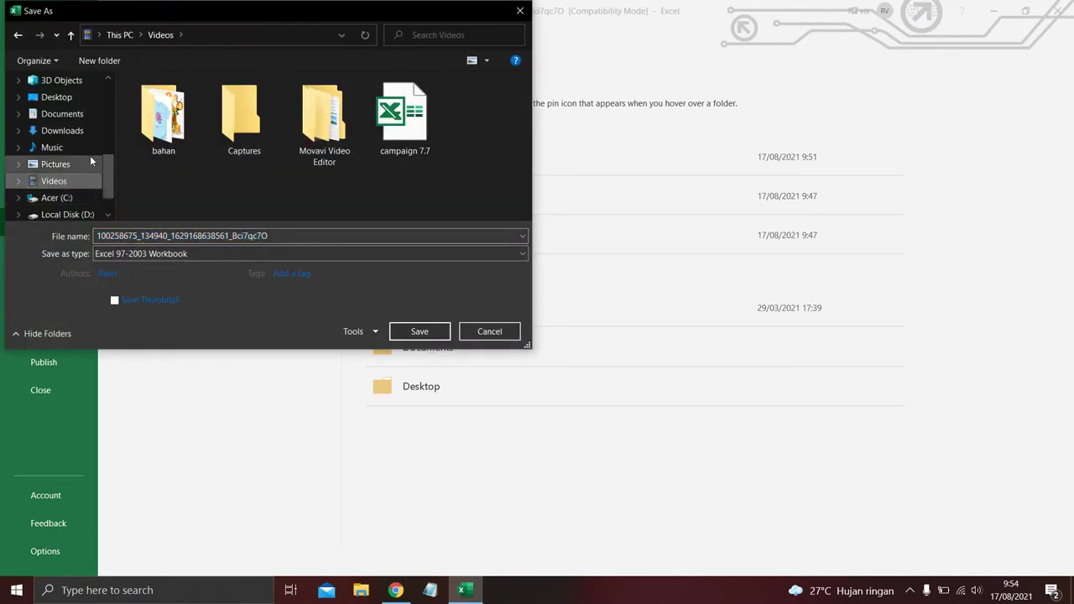
{"action": "left_click", "coordinate": [344, 233]}
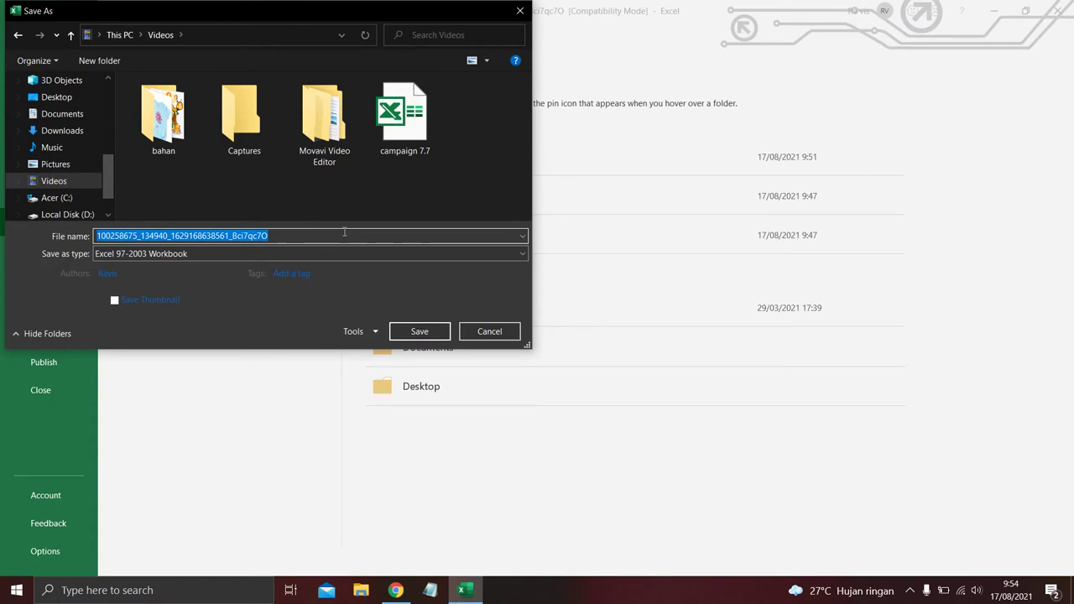
{"action": "type", "text": "campaig"}
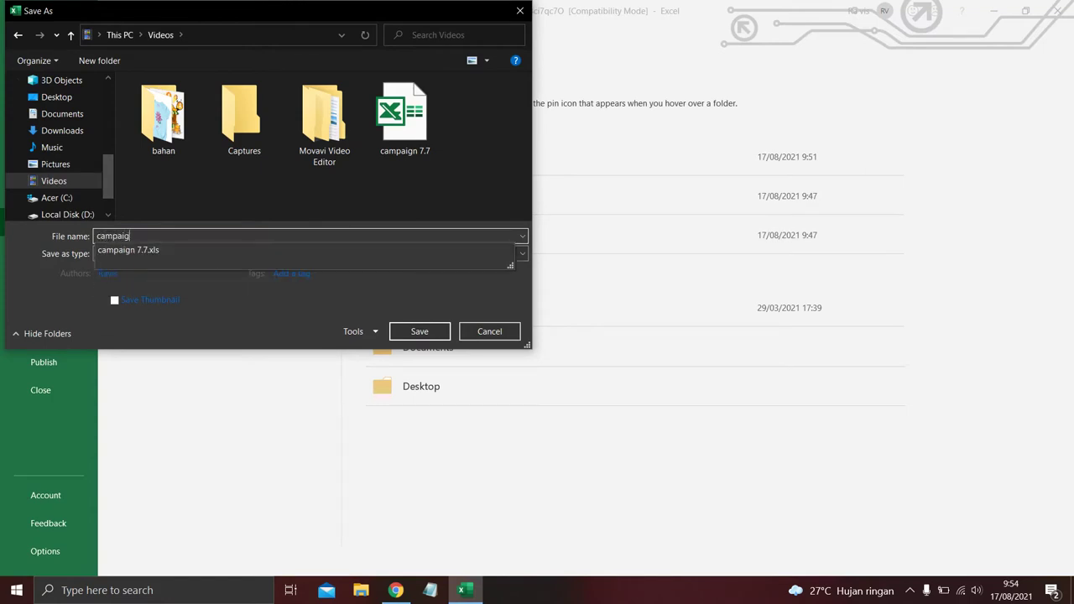
{"action": "type", "text": "n 9.9"}
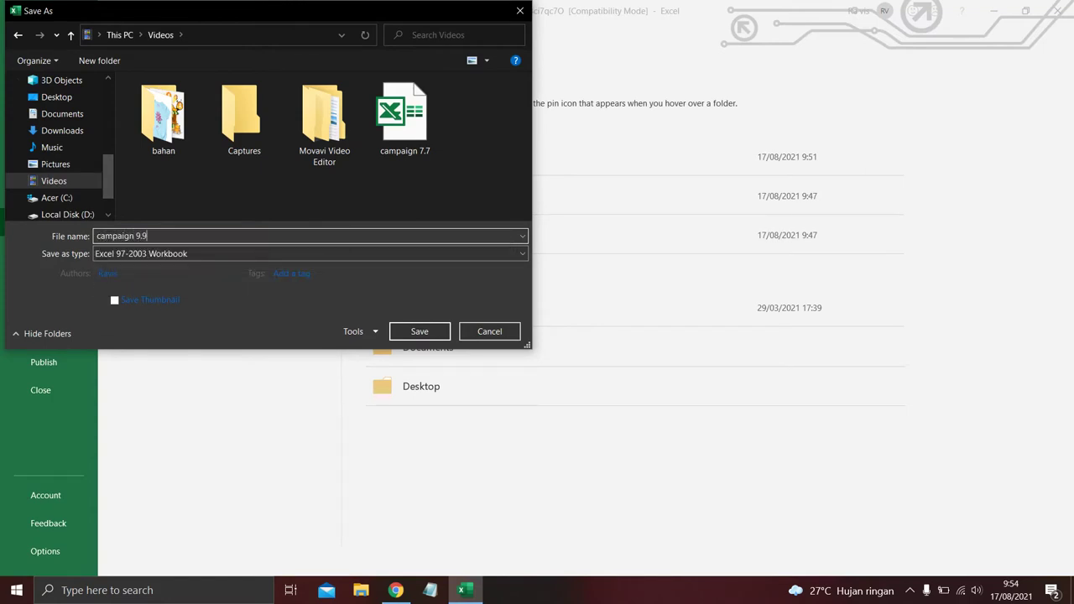
{"action": "left_click", "coordinate": [436, 334]}
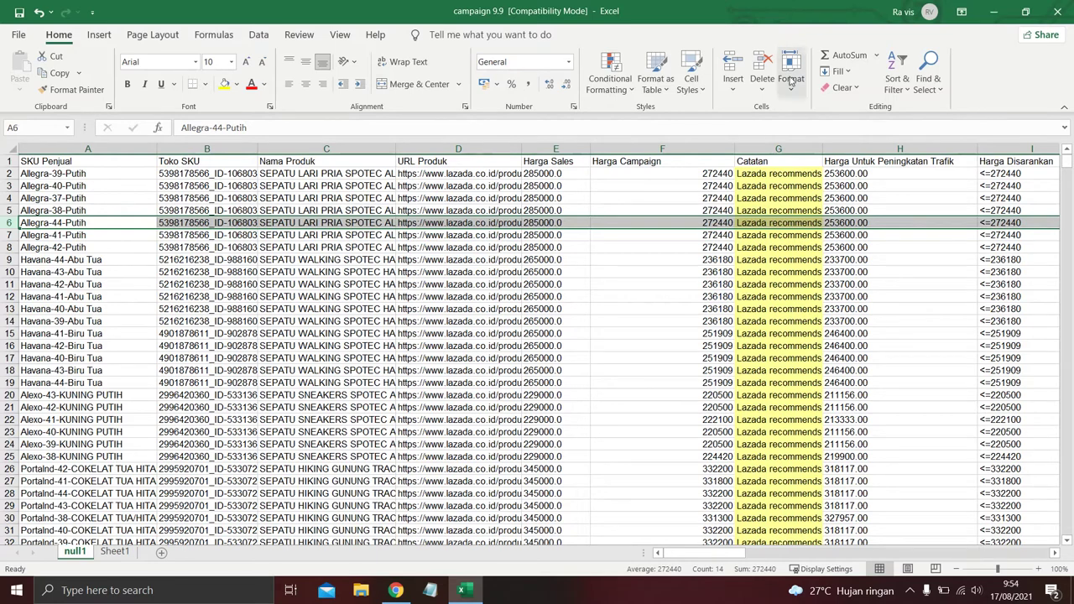
Back in Seller Center, close the export dialog and open the Import Excel panel
{"action": "left_click", "coordinate": [994, 11]}
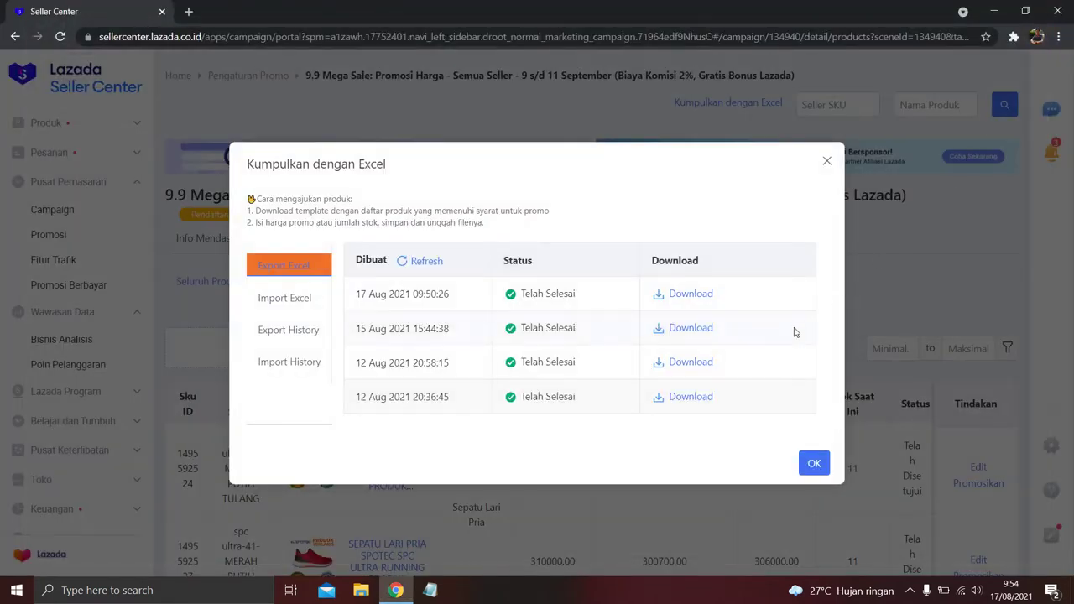
{"action": "left_click", "coordinate": [814, 463]}
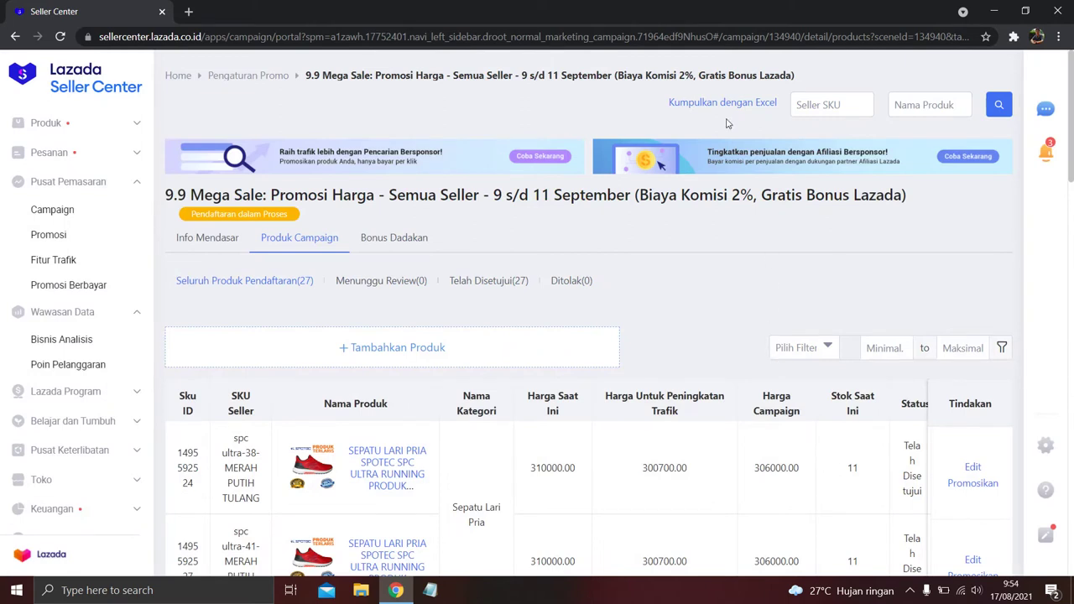
{"action": "mouse_move", "coordinate": [723, 103]}
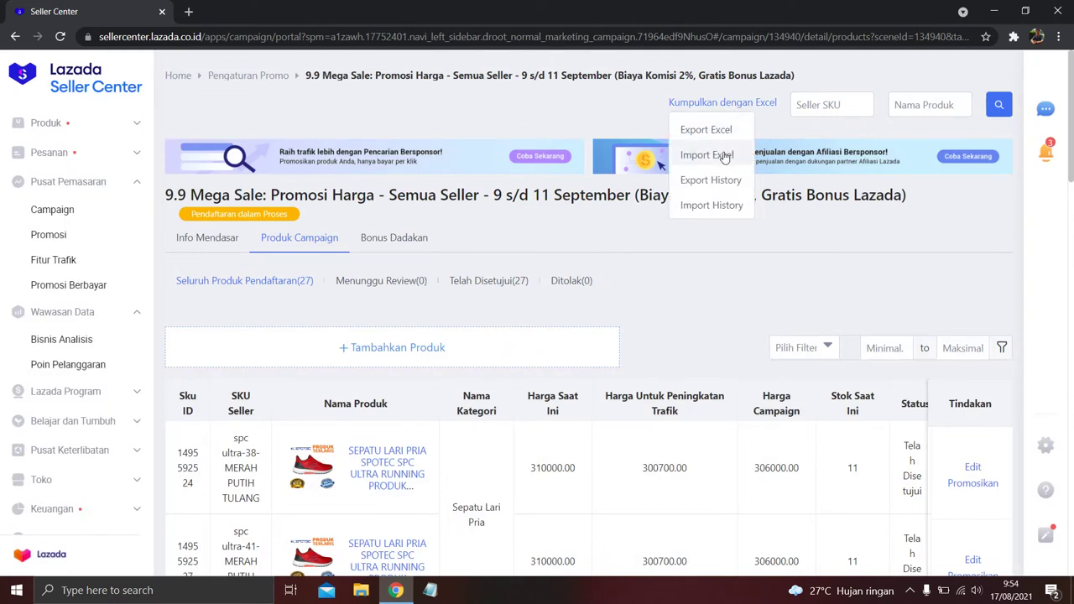
{"action": "left_click", "coordinate": [725, 157]}
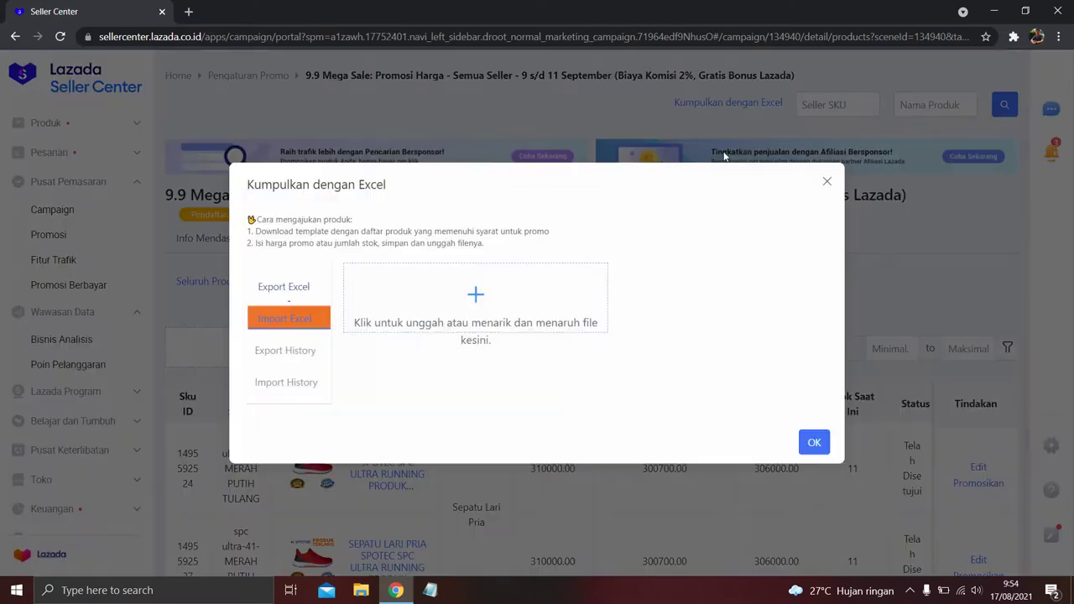
Locate campaign 9.9 in the Music folder from the upload picker and open it in Excel
{"action": "left_click", "coordinate": [477, 298]}
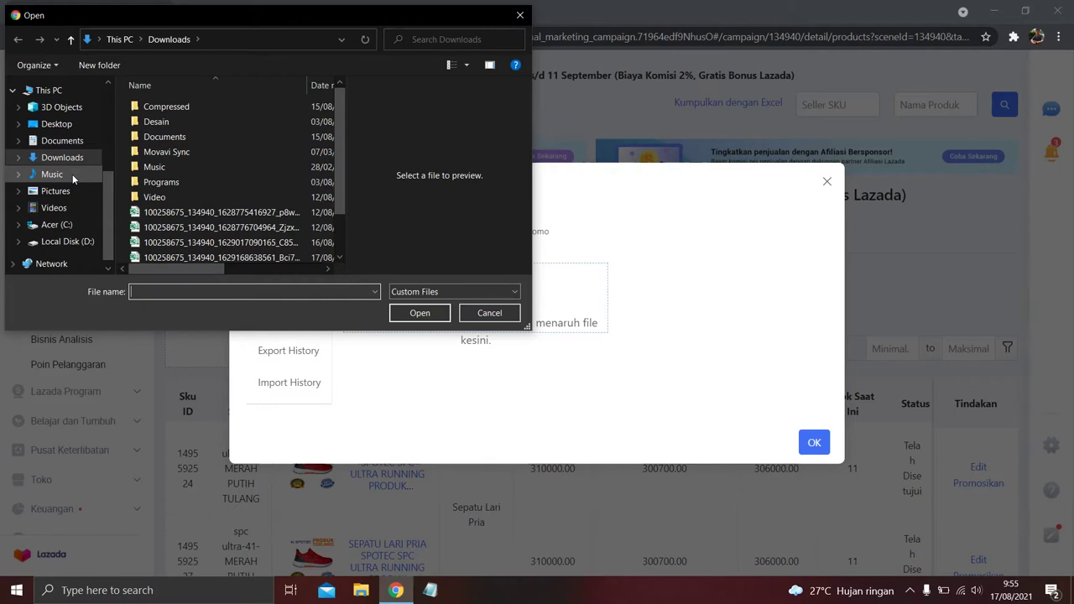
{"action": "left_click", "coordinate": [72, 174]}
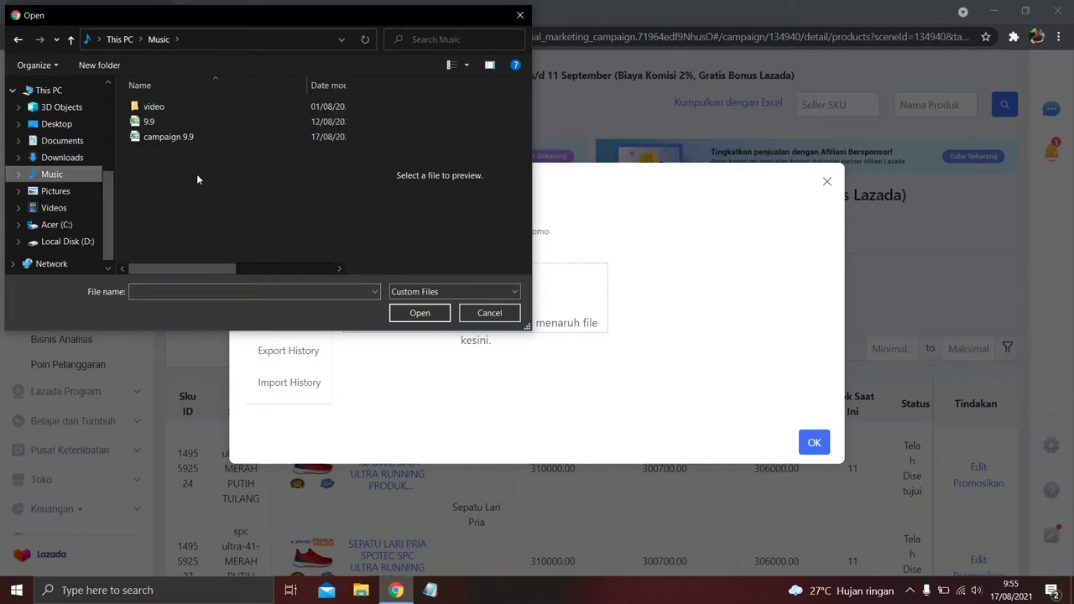
{"action": "left_click", "coordinate": [180, 143]}
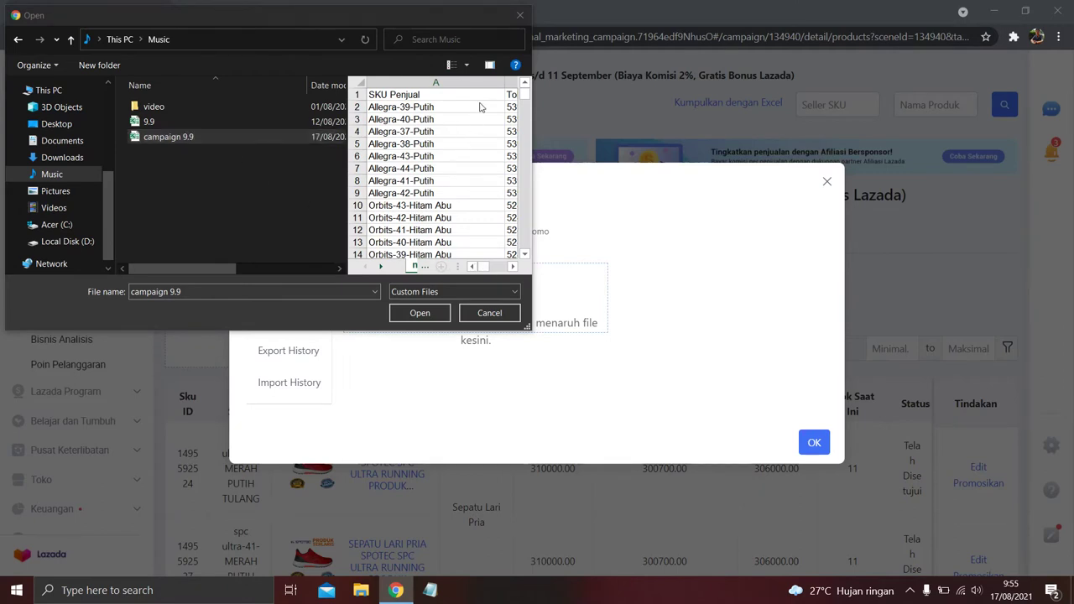
{"action": "right_click", "coordinate": [178, 141]}
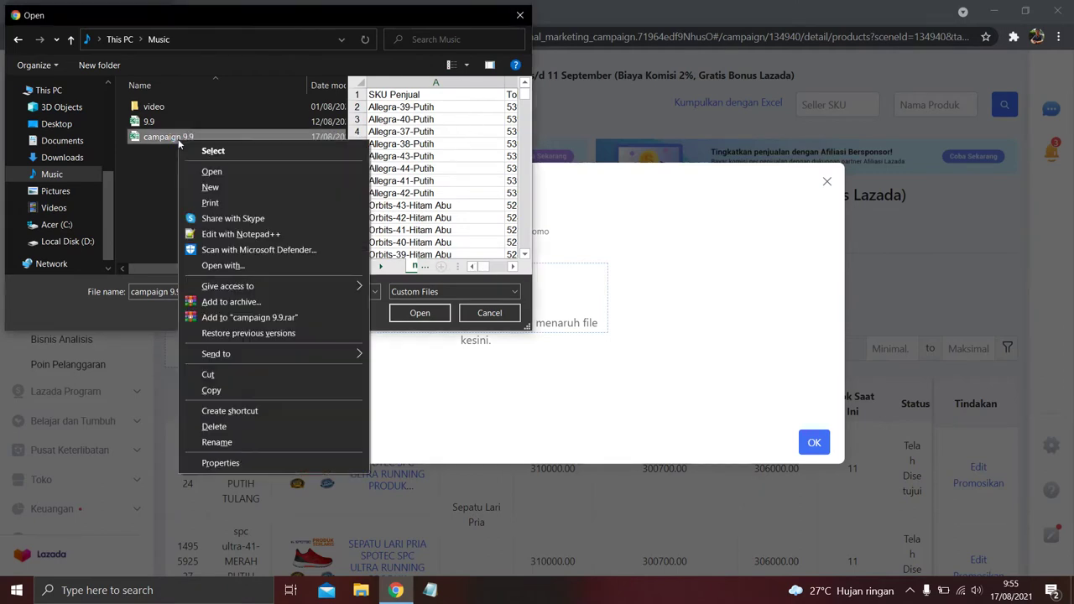
{"action": "left_click", "coordinate": [211, 172]}
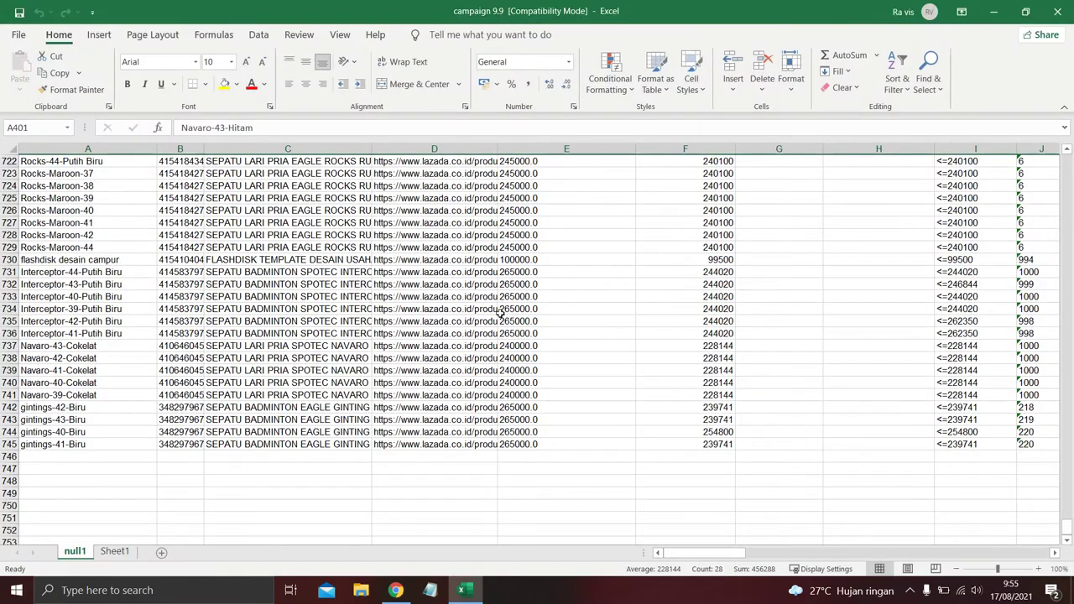
Delete the extra Sheet1 so only the null1 sheet remains
{"action": "right_click", "coordinate": [124, 552]}
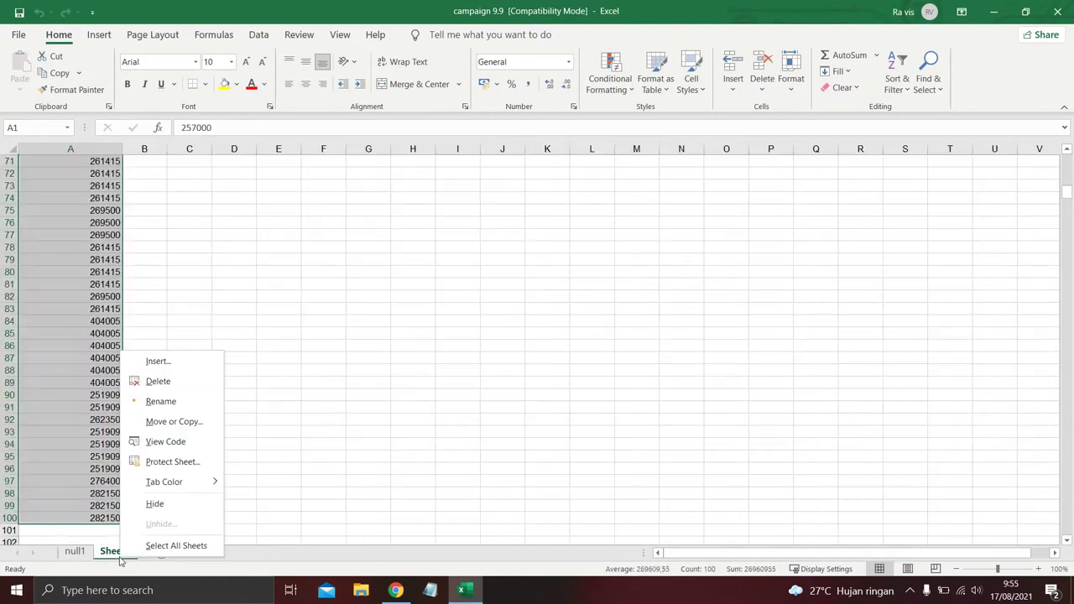
{"action": "left_click", "coordinate": [174, 382]}
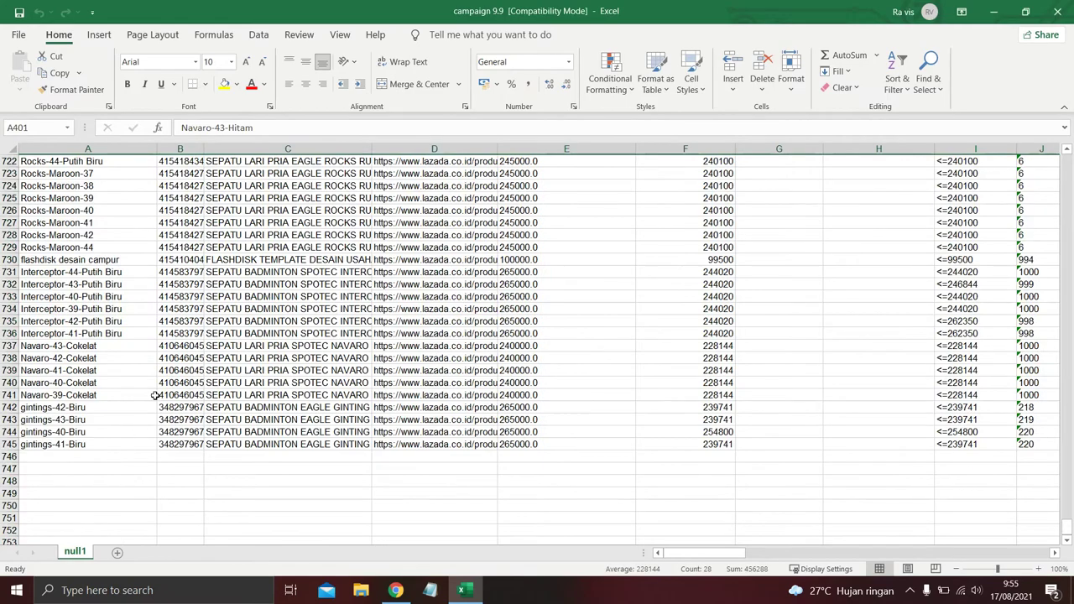
{"action": "scroll", "coordinate": [630, 411], "scroll_direction": "up", "scroll_amount": 4}
{"action": "scroll", "coordinate": [631, 411], "scroll_direction": "up", "scroll_amount": 4}
{"action": "scroll", "coordinate": [631, 407], "scroll_direction": "up", "scroll_amount": 10}
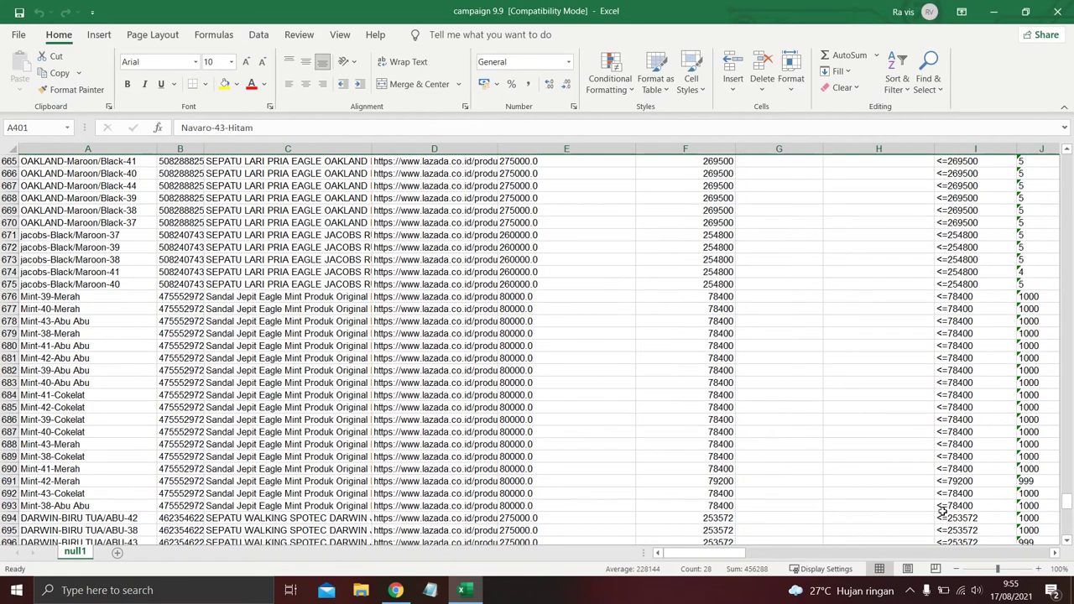
Close the campaign 9.9 workbook and answer the save prompt
{"action": "mouse_move", "coordinate": [1066, 504]}
{"action": "left_mouse_down"}
{"action": "mouse_move", "coordinate": [1070, 436]}
{"action": "mouse_move", "coordinate": [907, 321]}
{"action": "left_mouse_up"}
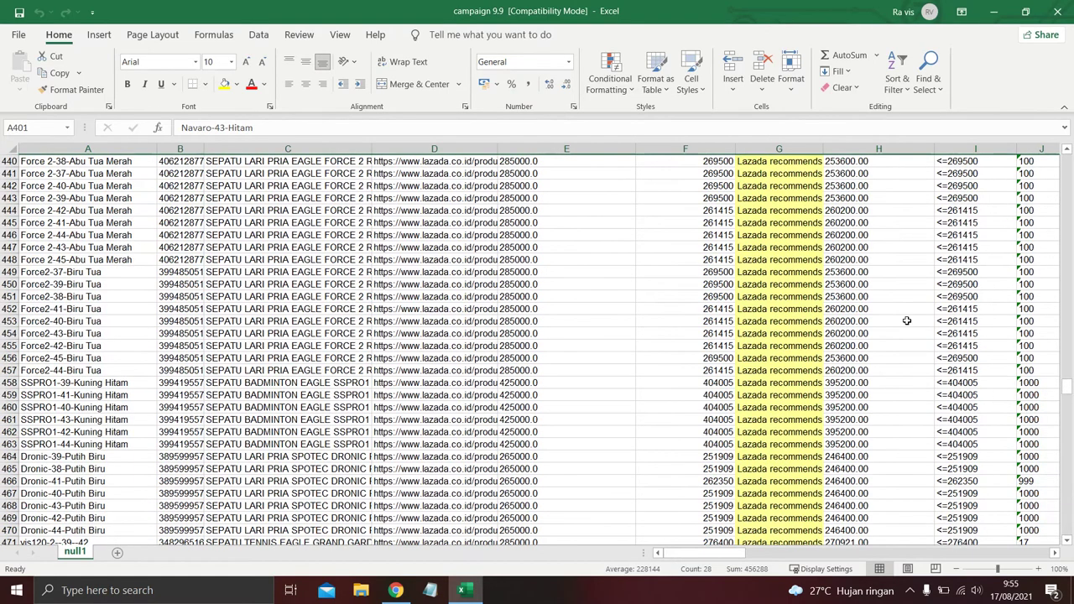
{"action": "left_click", "coordinate": [1057, 11]}
{"action": "left_click", "coordinate": [480, 312]}
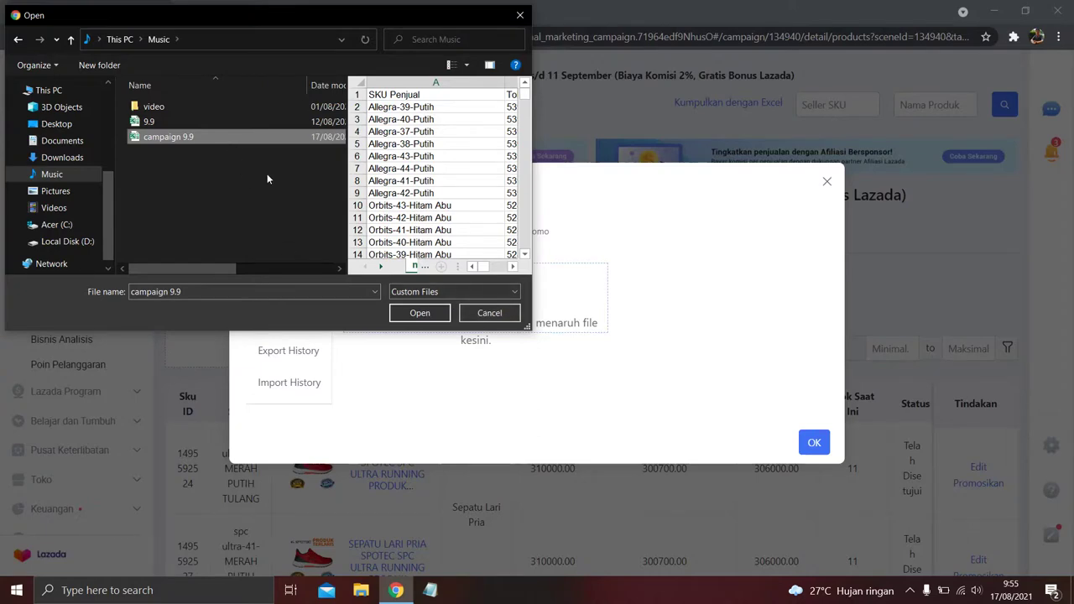
Upload campaign 9.9.xls (706 products) and open its downloaded import report in Excel
{"action": "left_click", "coordinate": [435, 317]}
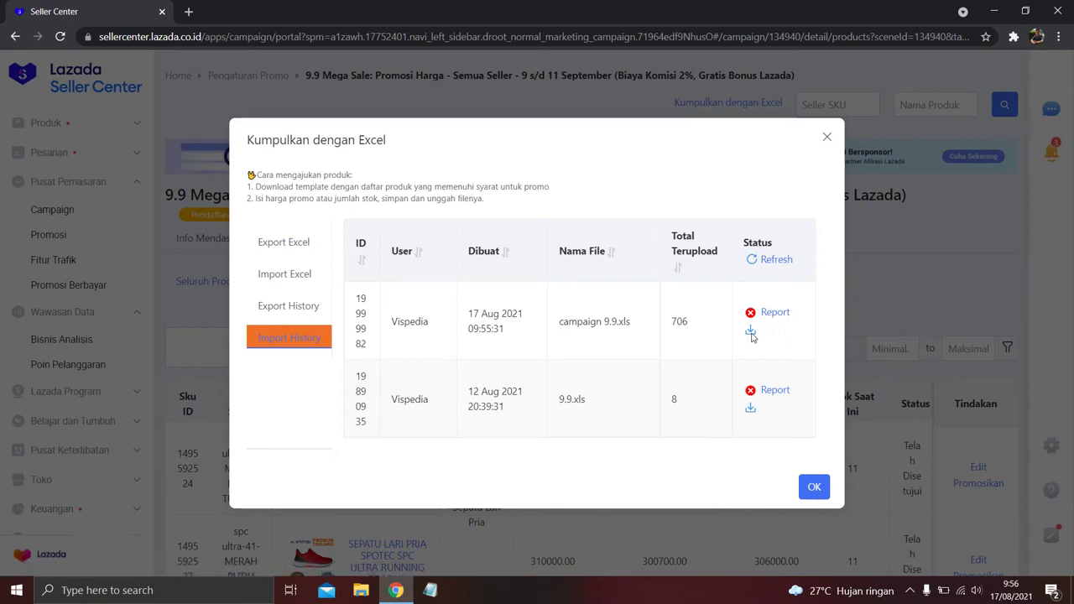
{"action": "left_click", "coordinate": [776, 318]}
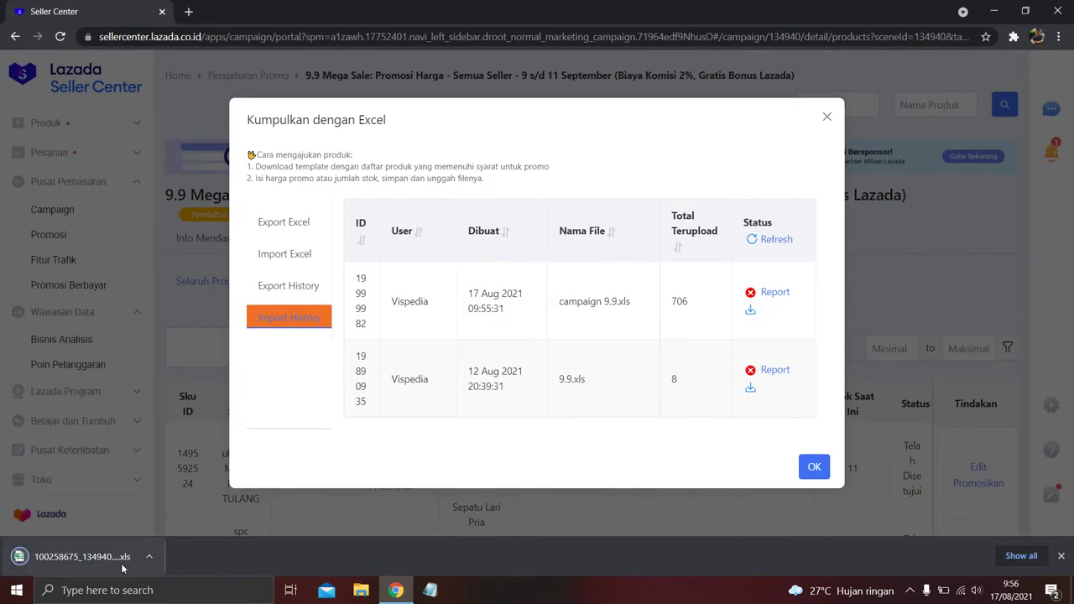
{"action": "right_click", "coordinate": [122, 569]}
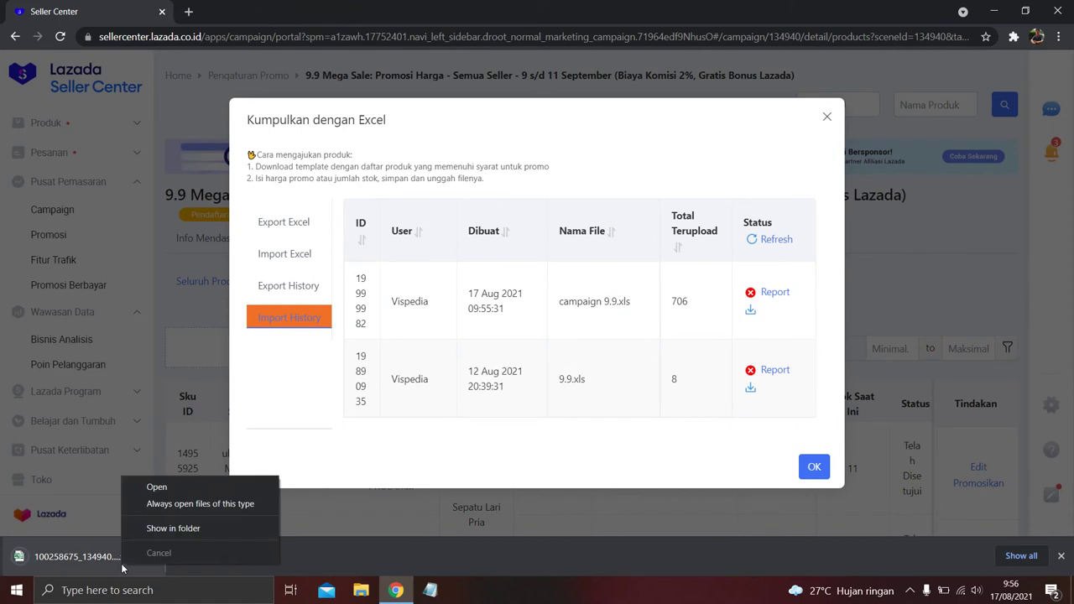
{"action": "left_click", "coordinate": [159, 486]}
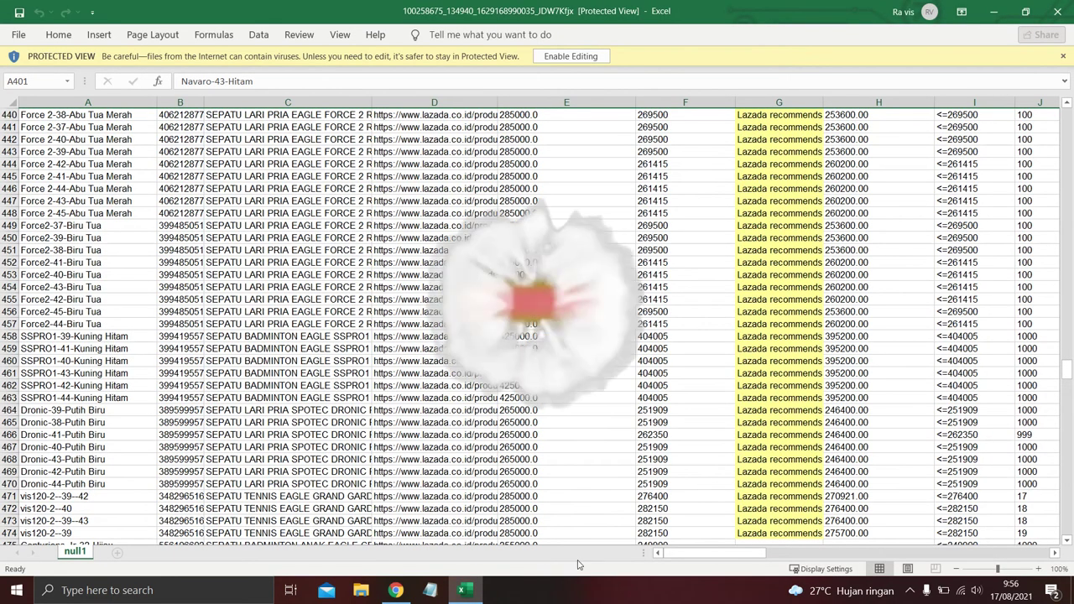
Bring status column O into view by narrowing column N, then scan down the rows
{"action": "left_click_drag", "start_coordinate": [706, 553], "coordinate": [727, 562]}
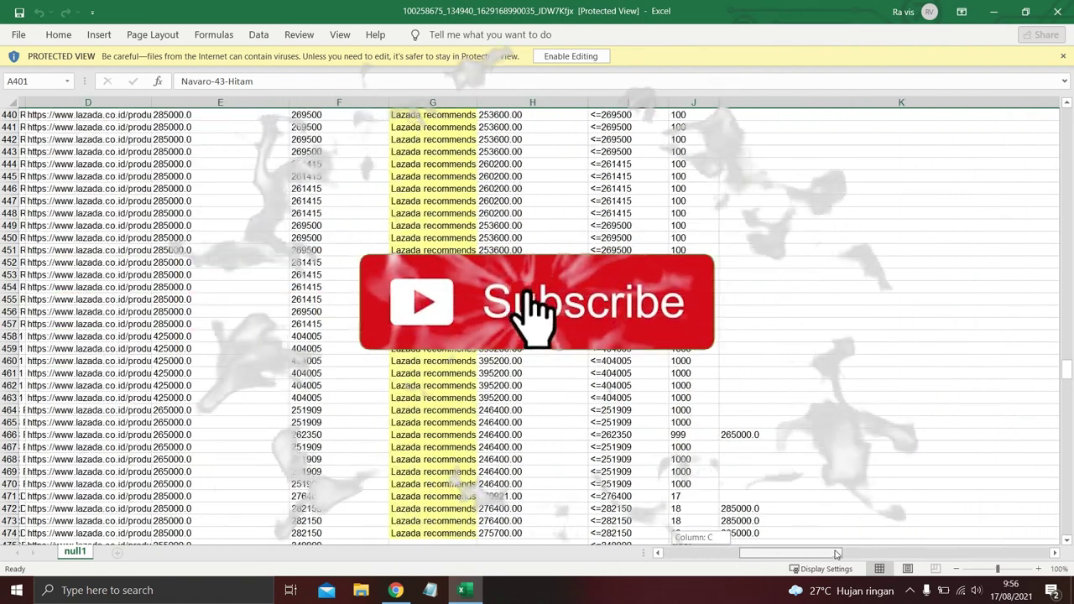
{"action": "left_click_drag", "start_coordinate": [726, 561], "coordinate": [1005, 544]}
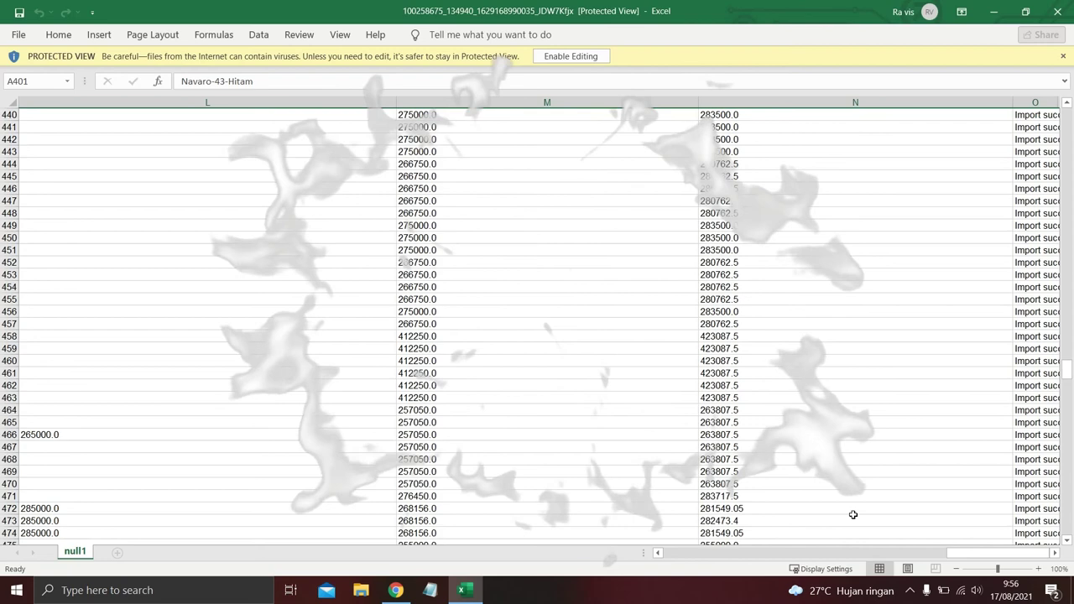
{"action": "left_click_drag", "start_coordinate": [1014, 102], "coordinate": [898, 102]}
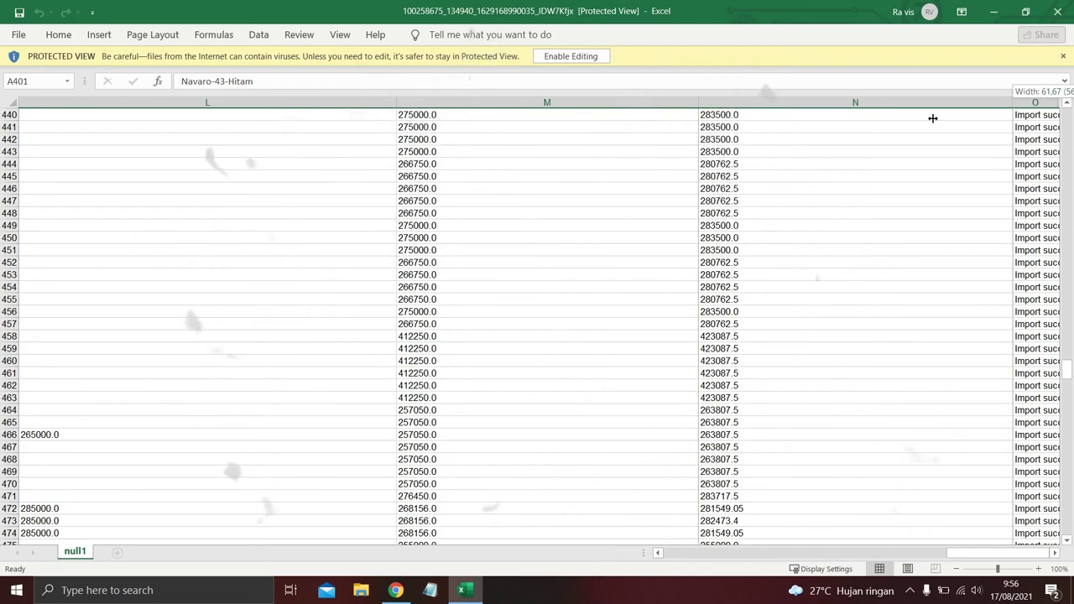
{"action": "scroll", "coordinate": [918, 350], "scroll_direction": "down", "scroll_amount": 1}
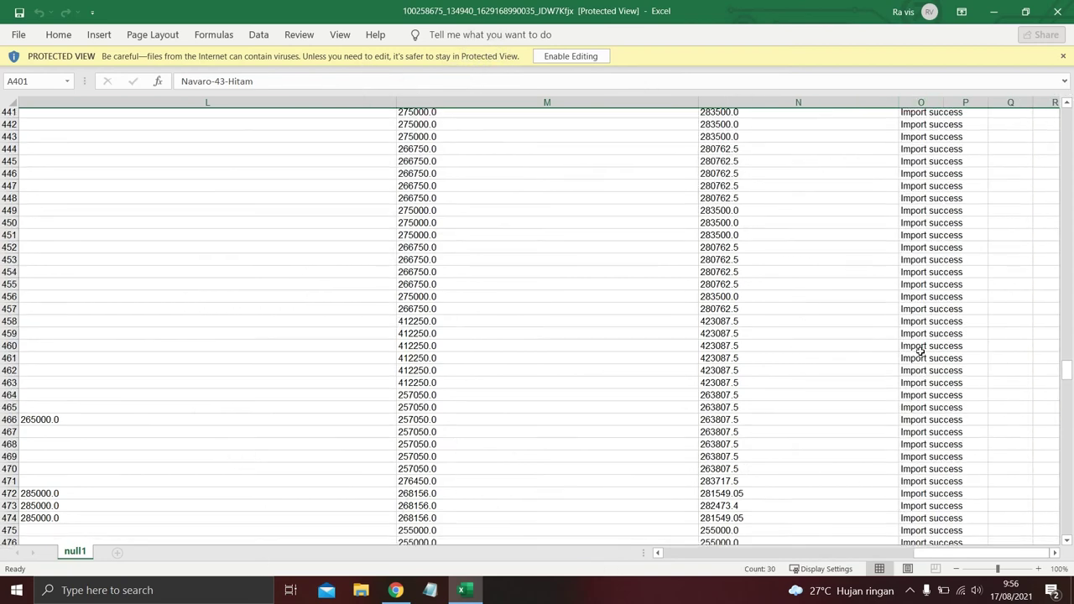
{"action": "scroll", "coordinate": [931, 386], "scroll_direction": "down", "scroll_amount": 10}
{"action": "scroll", "coordinate": [945, 413], "scroll_direction": "down", "scroll_amount": 4}
{"action": "scroll", "coordinate": [944, 413], "scroll_direction": "down", "scroll_amount": 12}
{"action": "scroll", "coordinate": [944, 413], "scroll_direction": "down", "scroll_amount": 5}
{"action": "scroll", "coordinate": [945, 413], "scroll_direction": "down", "scroll_amount": 11}
{"action": "scroll", "coordinate": [944, 414], "scroll_direction": "down", "scroll_amount": 6}
{"action": "scroll", "coordinate": [944, 415], "scroll_direction": "down", "scroll_amount": 13}
{"action": "scroll", "coordinate": [945, 415], "scroll_direction": "down", "scroll_amount": 11}
{"action": "scroll", "coordinate": [945, 415], "scroll_direction": "down", "scroll_amount": 6}
{"action": "scroll", "coordinate": [944, 415], "scroll_direction": "down", "scroll_amount": 5}
{"action": "scroll", "coordinate": [944, 413], "scroll_direction": "down", "scroll_amount": 9}
{"action": "scroll", "coordinate": [944, 413], "scroll_direction": "down", "scroll_amount": 6}
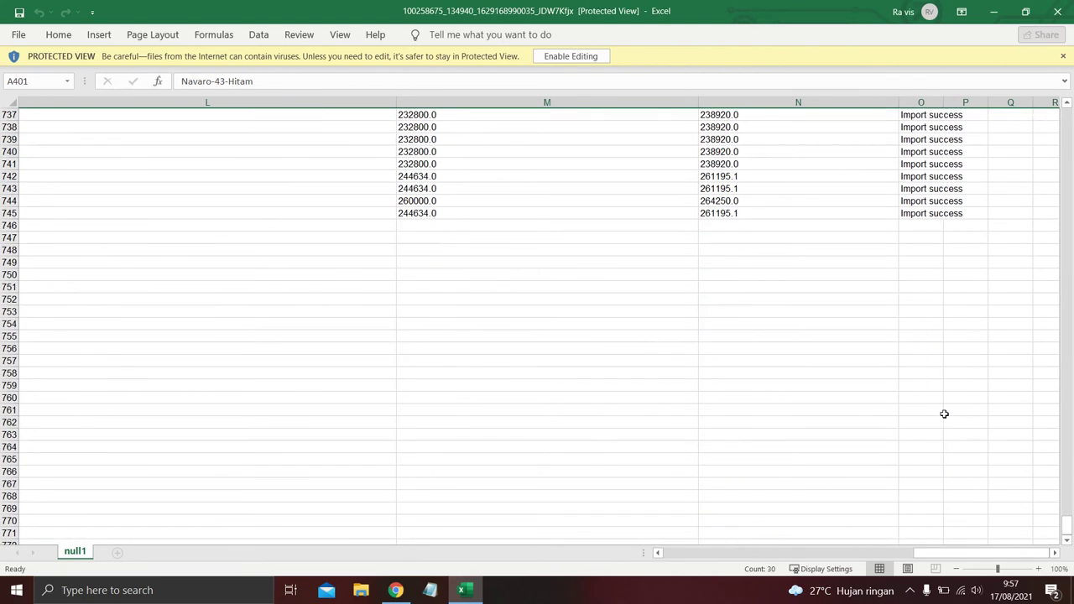
Read the Import faild discount-price error in cell O158, then close the report
{"action": "left_click_drag", "start_coordinate": [1066, 524], "coordinate": [1060, 249]}
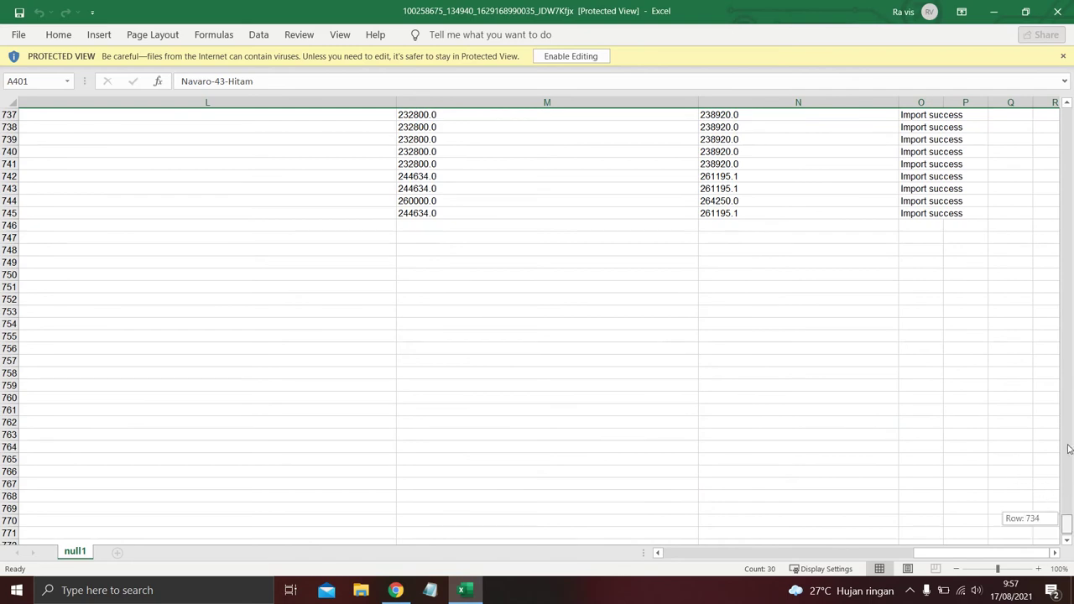
{"action": "left_click_drag", "start_coordinate": [1060, 249], "coordinate": [1059, 191]}
{"action": "left_click", "coordinate": [941, 285]}
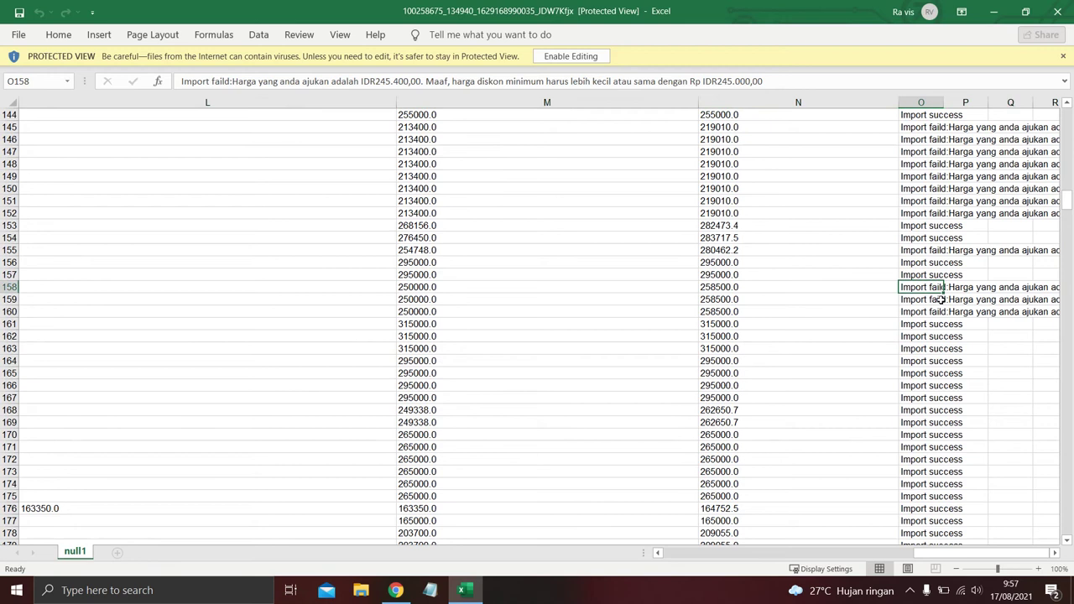
{"action": "left_click_drag", "start_coordinate": [899, 102], "coordinate": [810, 99]}
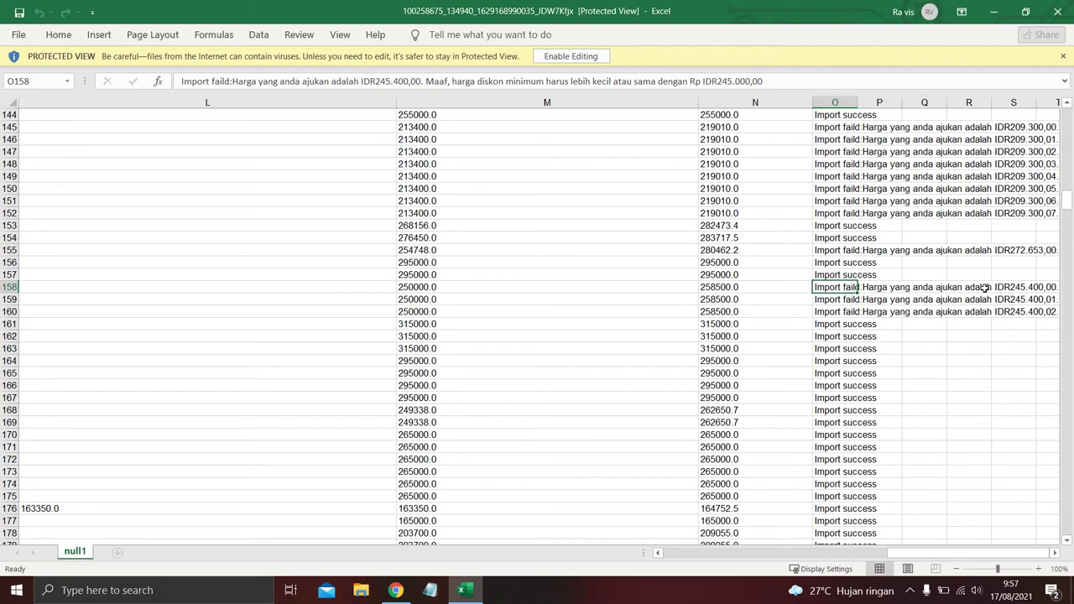
{"action": "scroll", "coordinate": [945, 333], "scroll_direction": "up", "scroll_amount": 2}
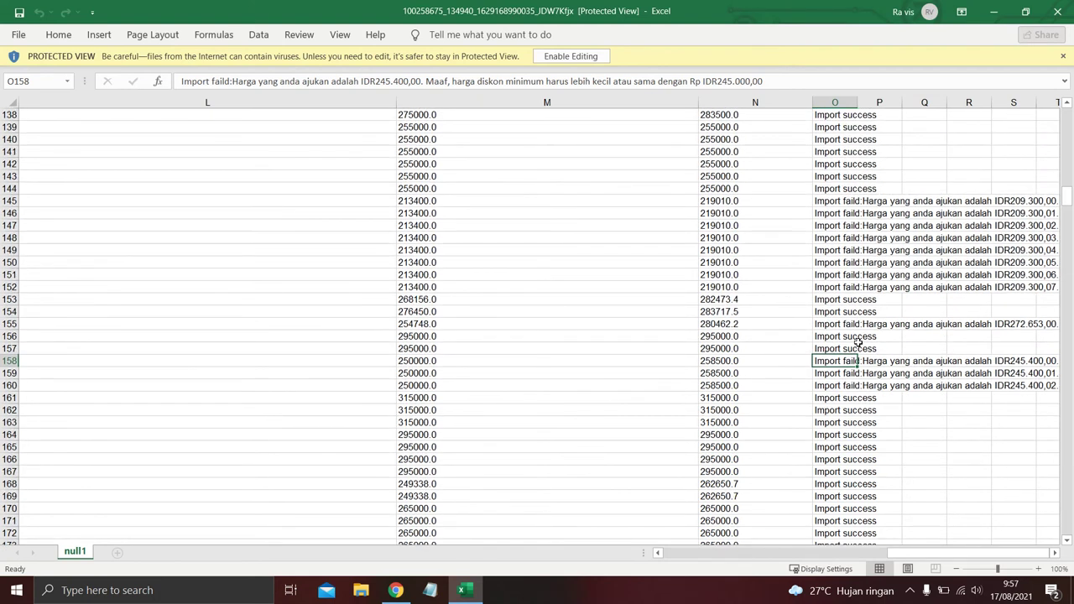
{"action": "left_click", "coordinate": [1058, 17]}
{"action": "left_click", "coordinate": [1059, 17]}
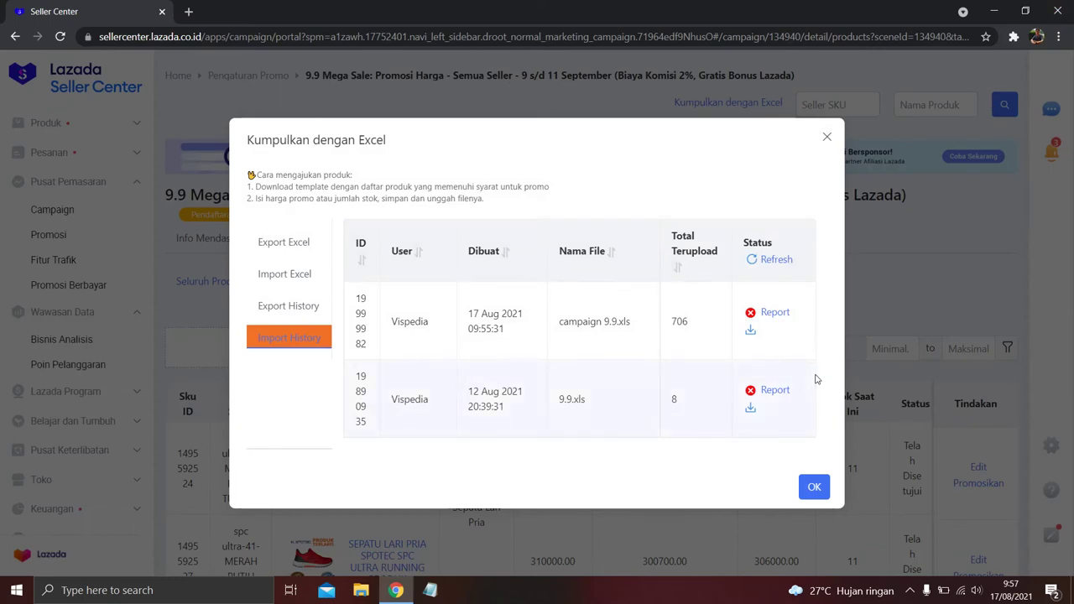
Reload the campaign page and check the 5 awaiting-review and 728 approved products
{"action": "left_click", "coordinate": [812, 484]}
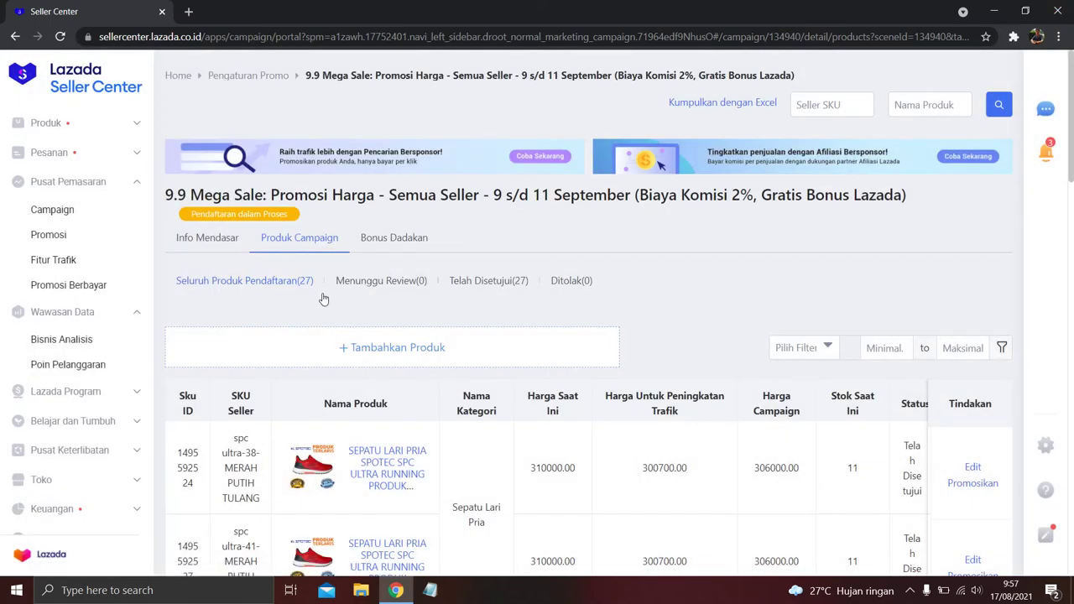
{"action": "left_click", "coordinate": [59, 36]}
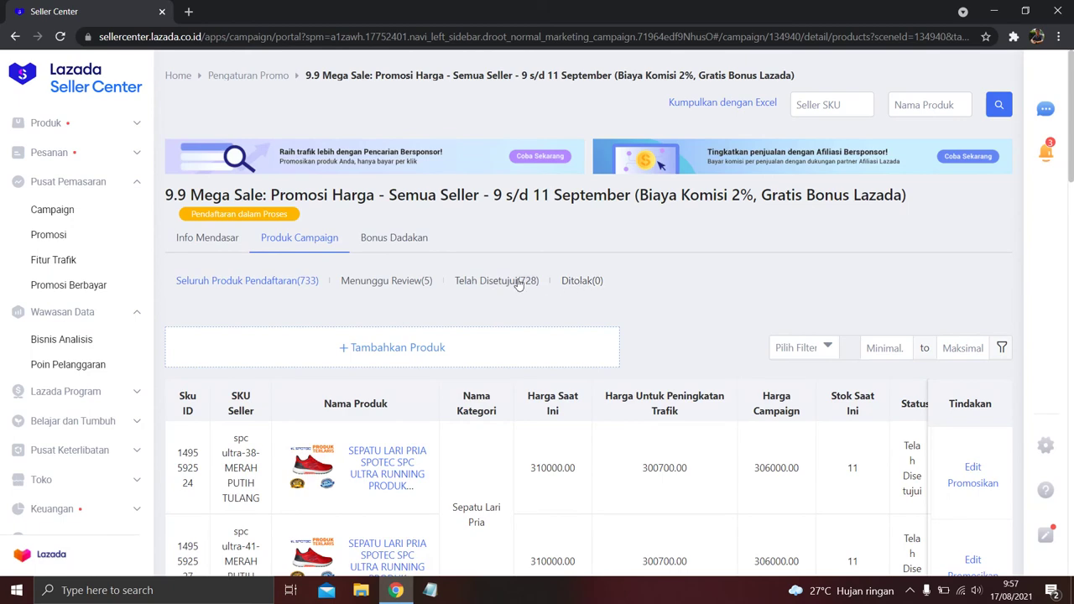
{"action": "left_click", "coordinate": [418, 283]}
{"action": "scroll", "coordinate": [521, 307], "scroll_direction": "down", "scroll_amount": 5}
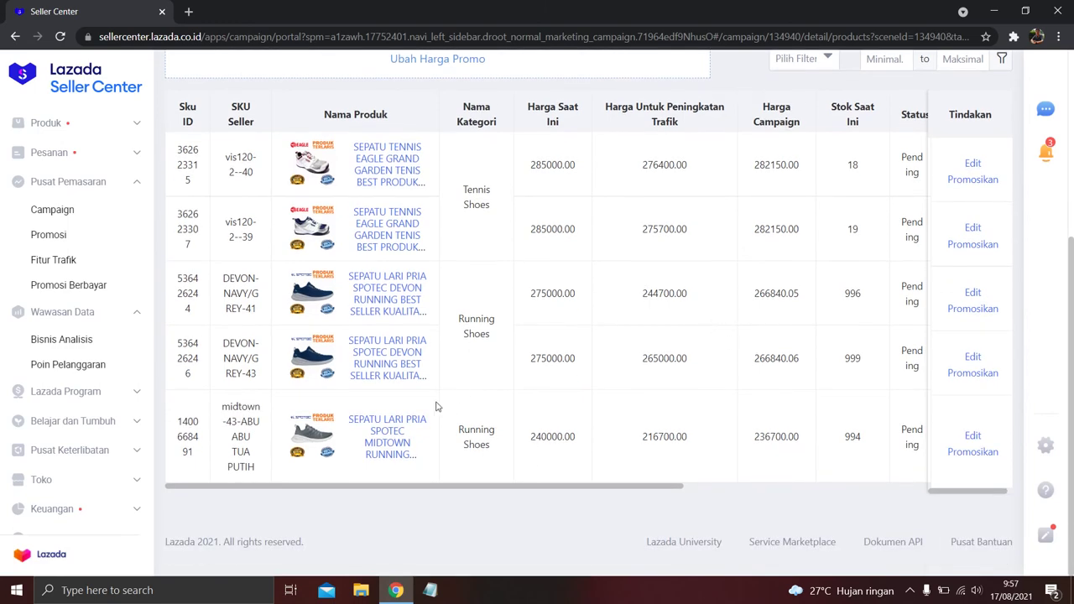
{"action": "scroll", "coordinate": [437, 404], "scroll_direction": "up", "scroll_amount": 5}
{"action": "left_click", "coordinate": [524, 274]}
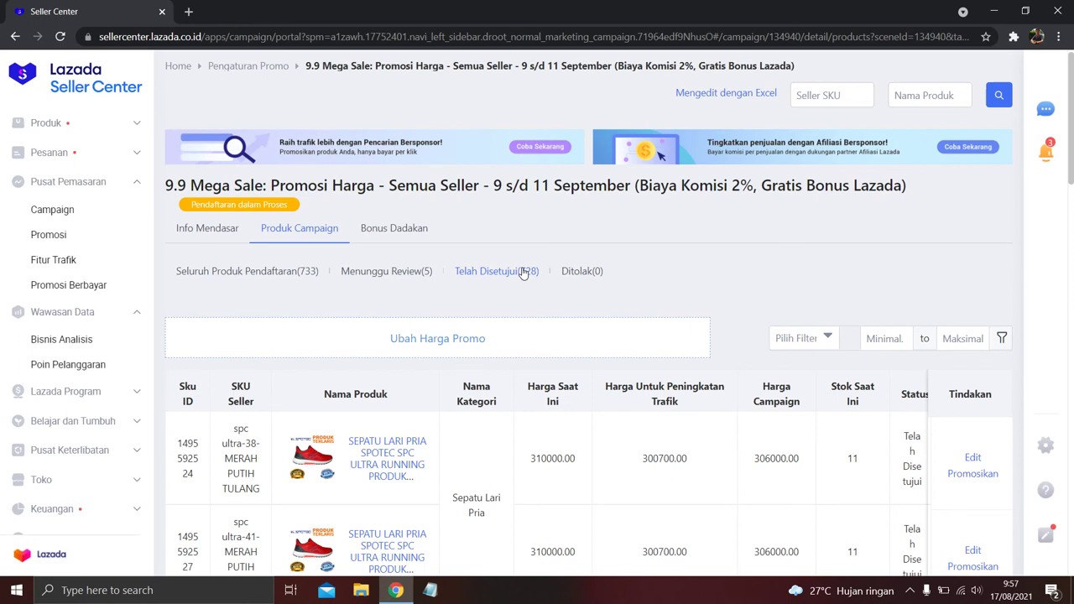
{"action": "left_click", "coordinate": [994, 11]}
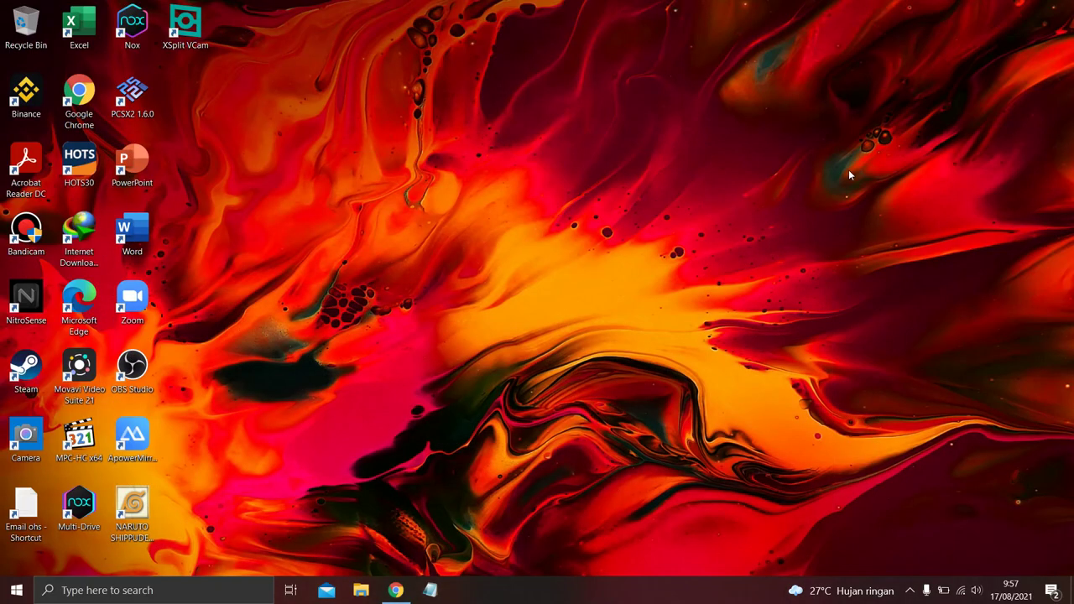